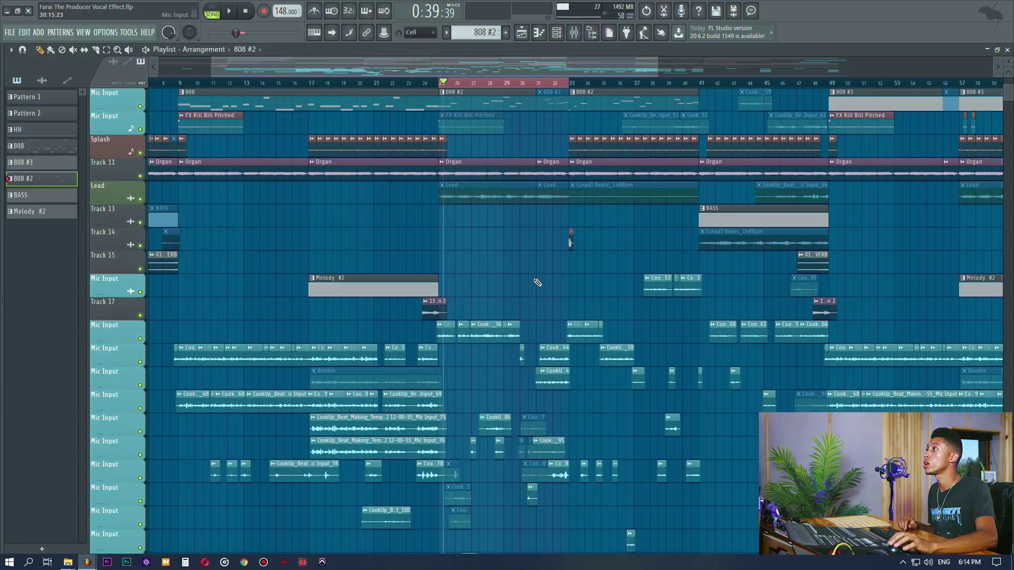
Review the vocal channels from Adlib to DARK VOICE in the mixer and the vocal clips in the playlist.
drag(446, 332, 527, 329)
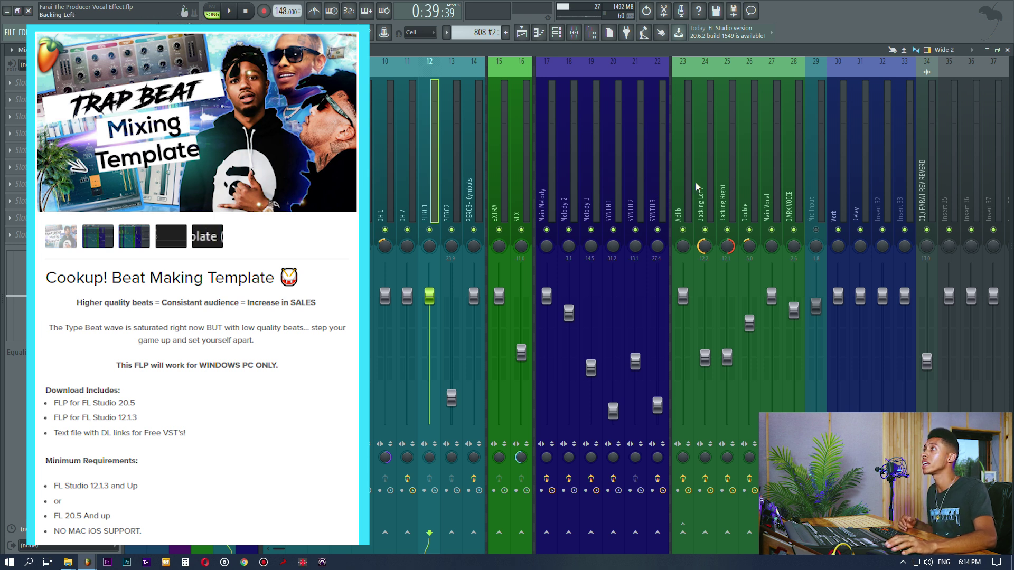
drag(686, 184, 787, 184)
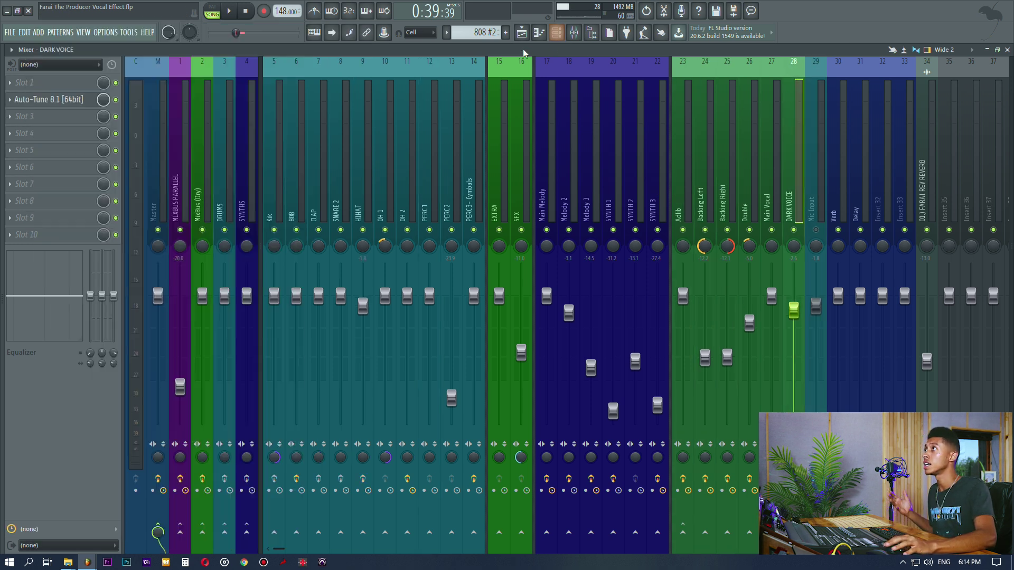
click(521, 33)
scroll(611, 239, down, 6)
scroll(611, 239, up, 8)
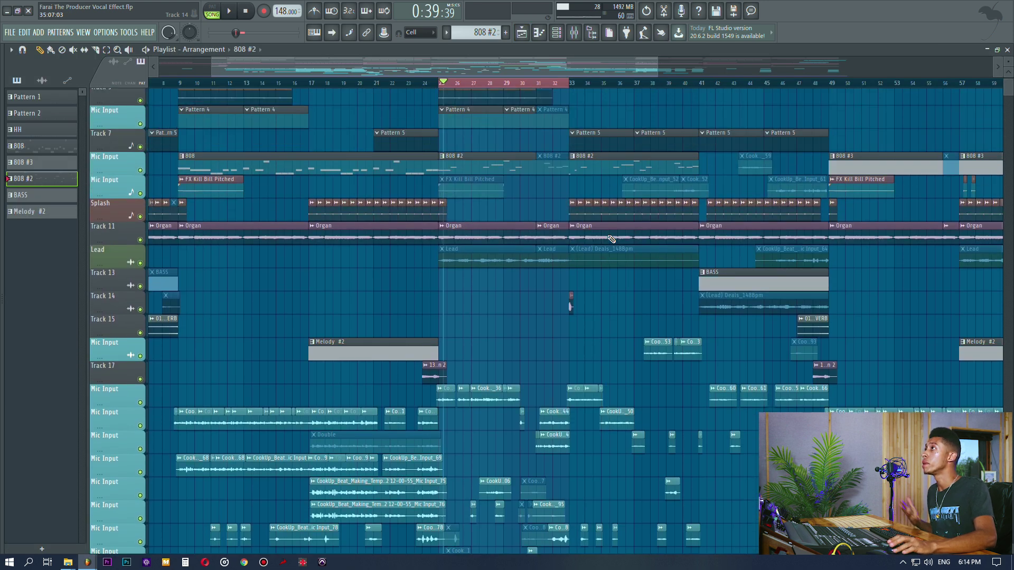
scroll(611, 239, down, 2)
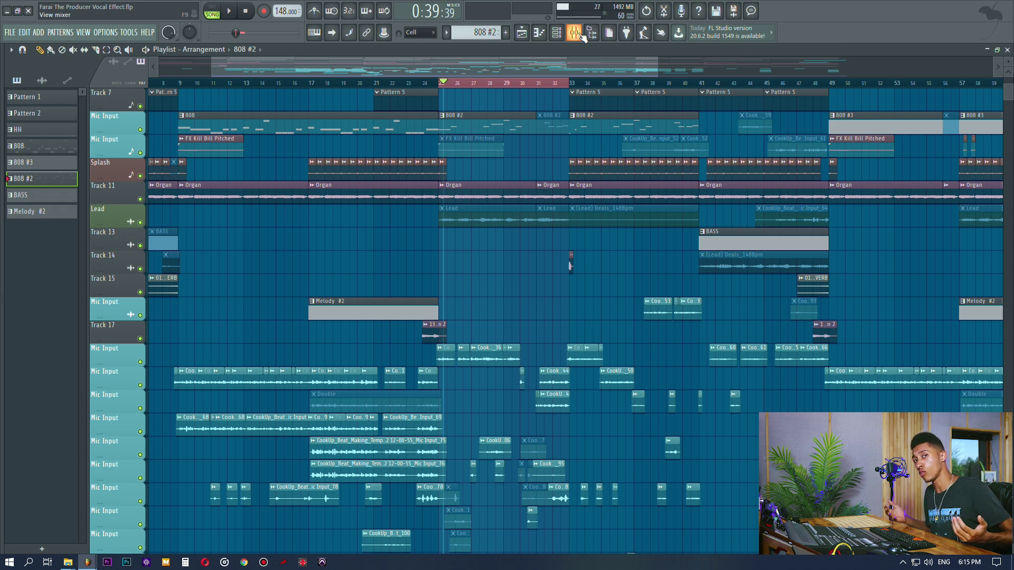
Play the looped section, select the Main Vocal mixer channel, and stop playback back in the playlist.
key(space)
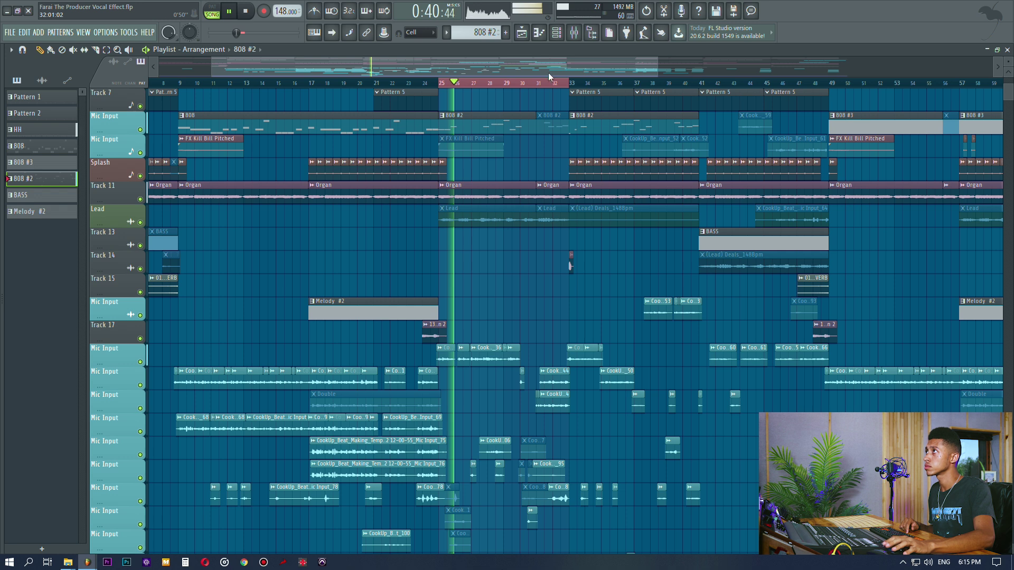
click(574, 32)
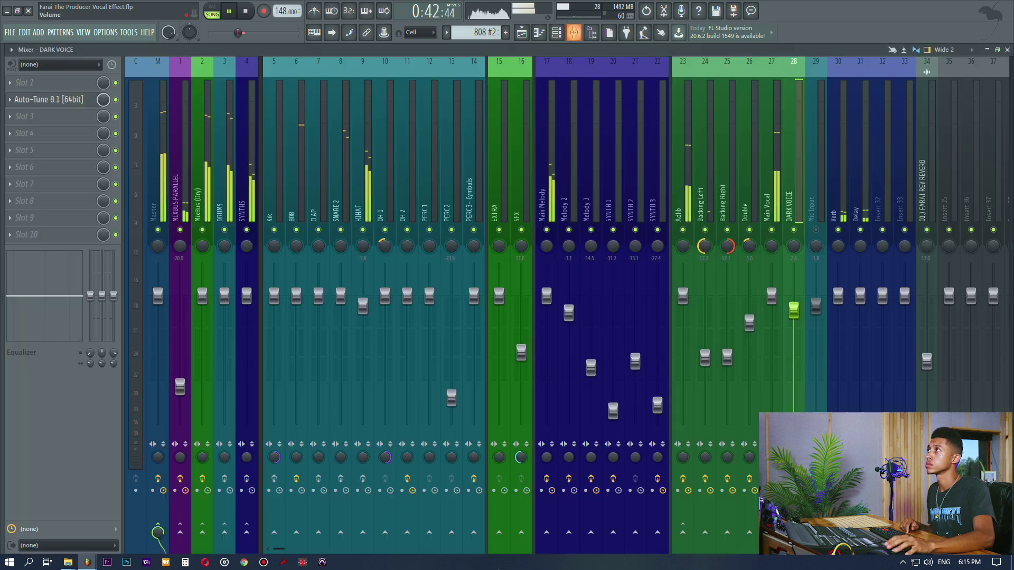
key(Left)
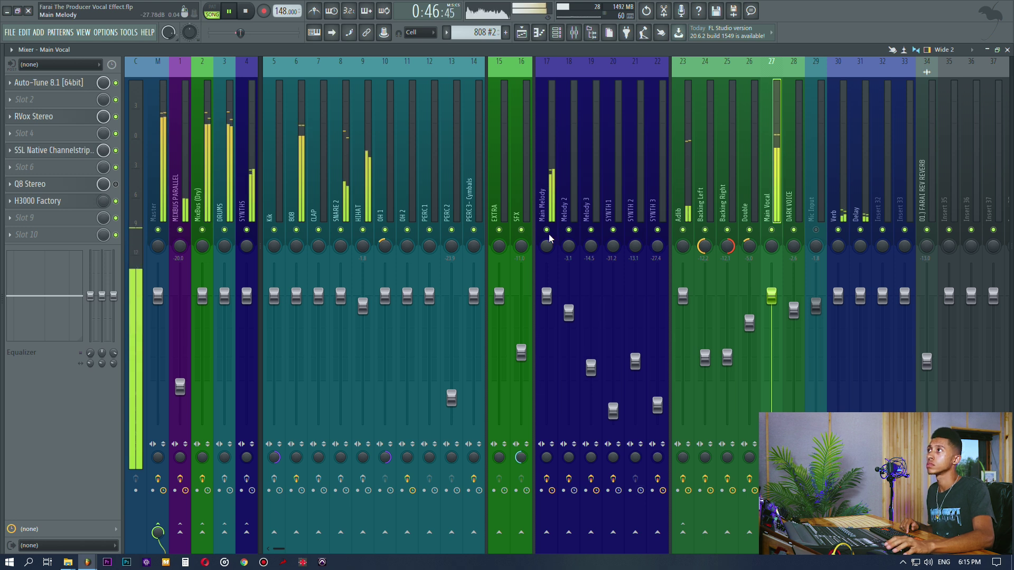
key(F9)
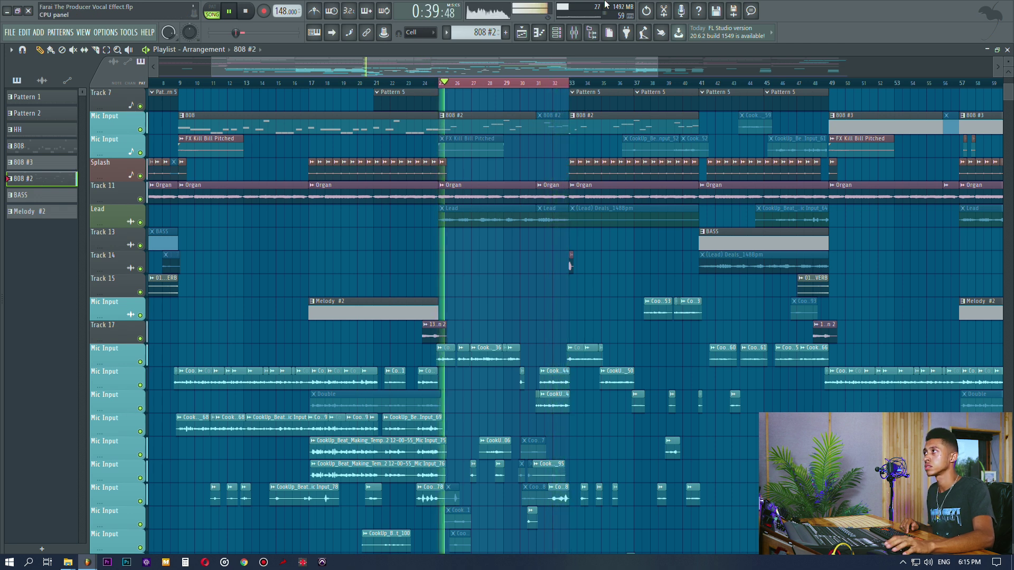
key(space)
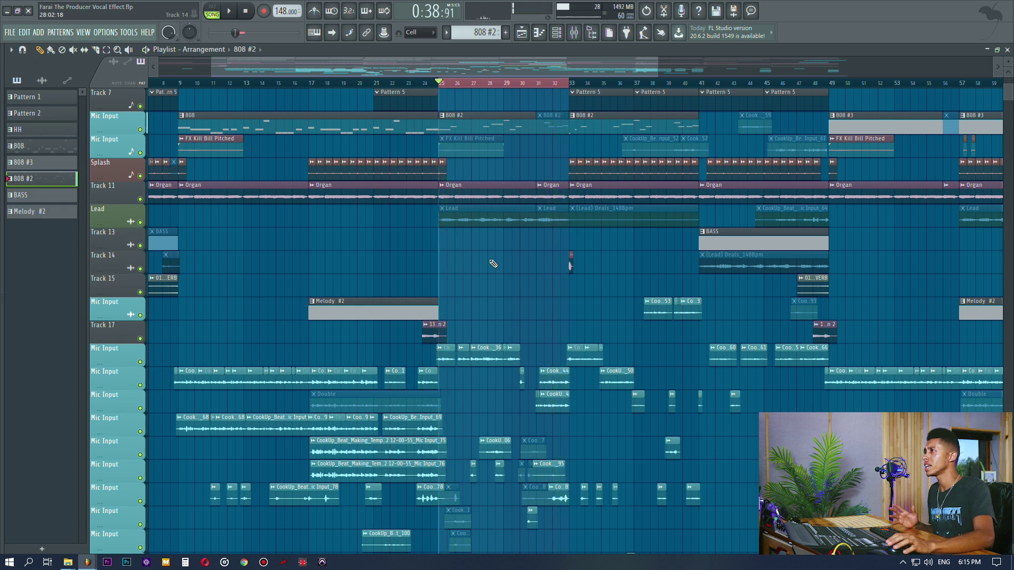
Close the SSL channel strip and load Fruity Parametric EQ 2 into effect slot 6 of the Main Vocal channel.
key(F9)
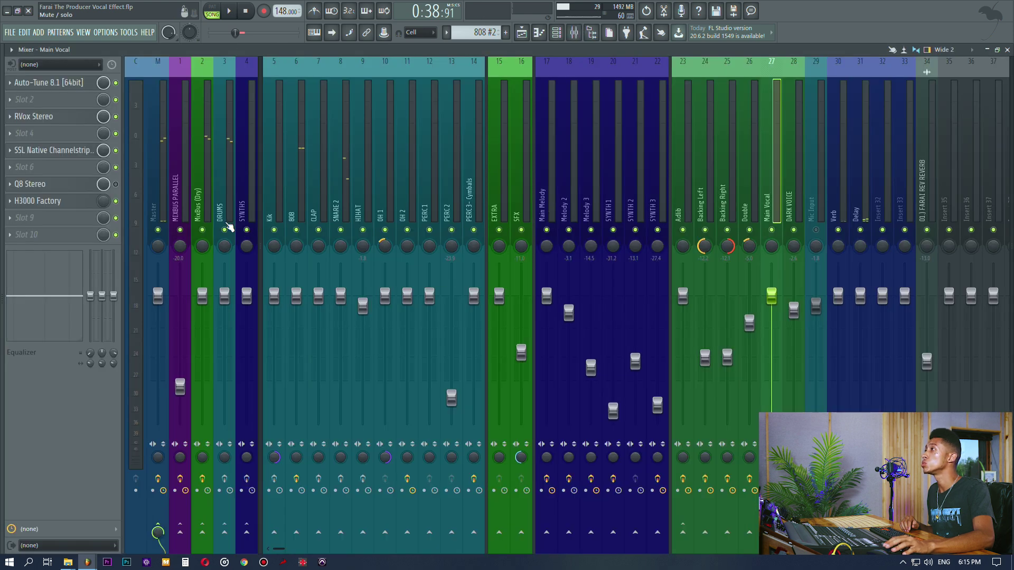
key(space)
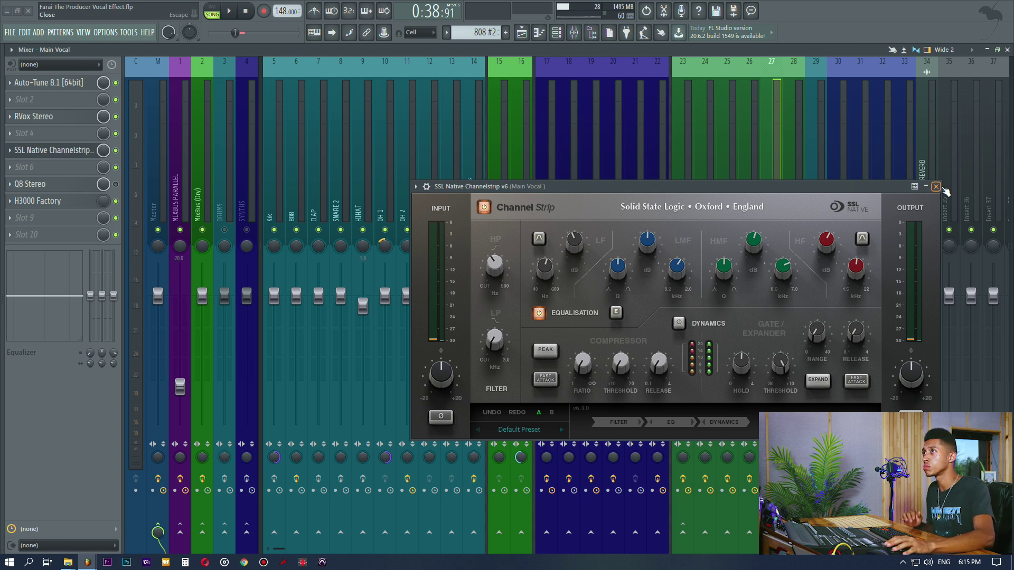
click(936, 187)
click(75, 176)
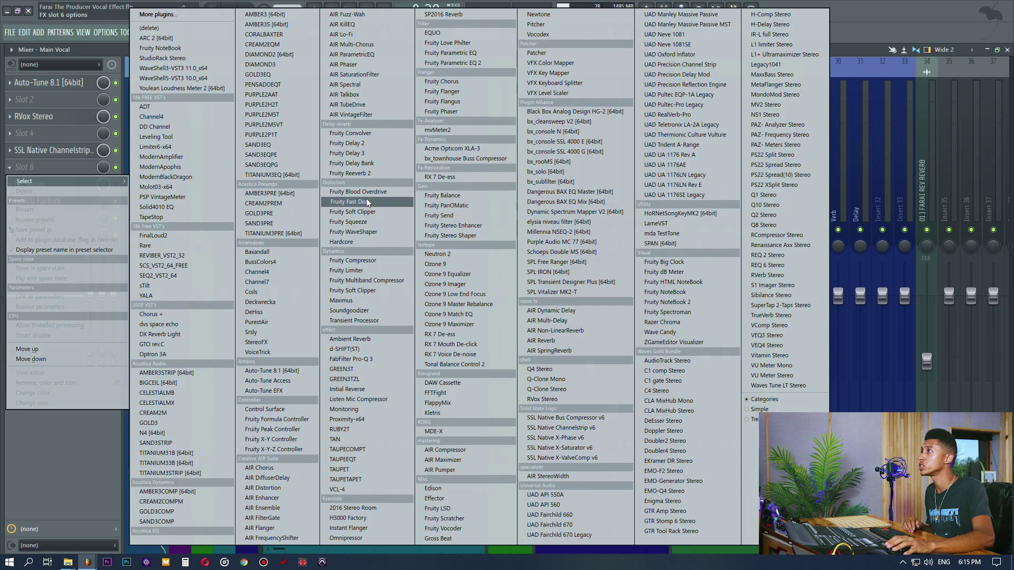
click(459, 63)
drag(242, 122, 591, 210)
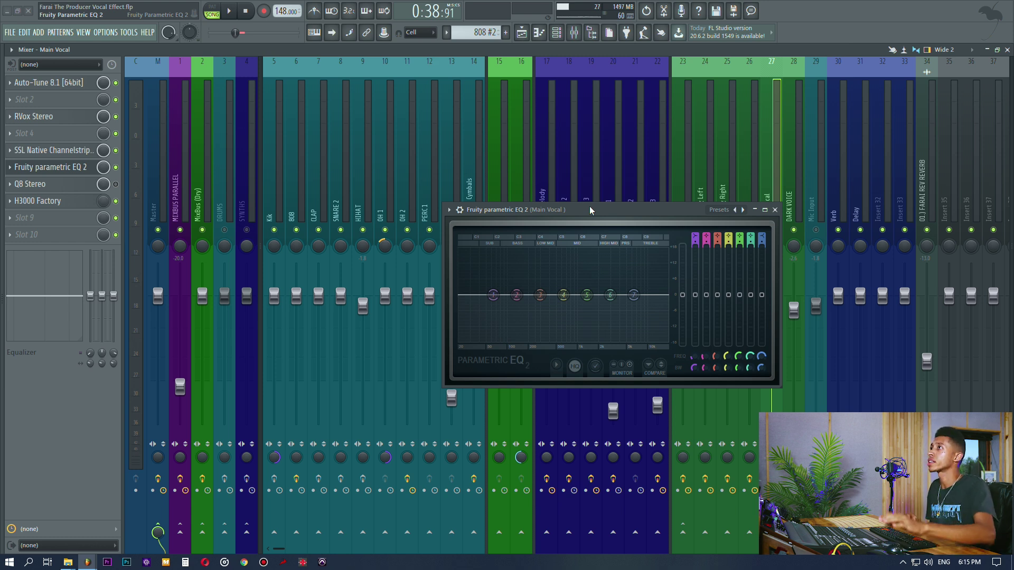
Try raising band 1 in the enlarged Fruity Parametric EQ 2, undo it, and restore the window size.
click(765, 210)
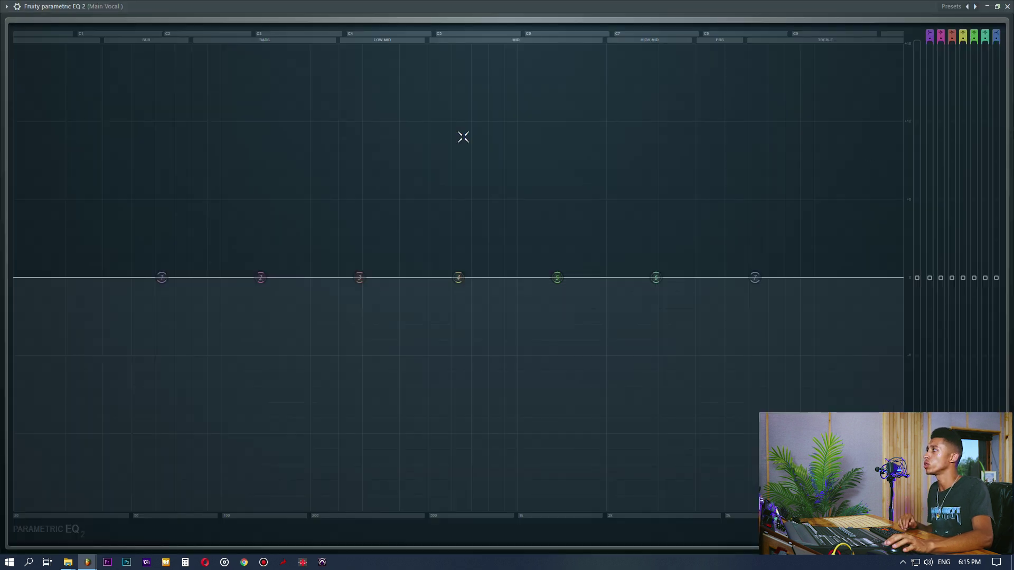
drag(172, 249, 150, 228)
key(ctrl+z)
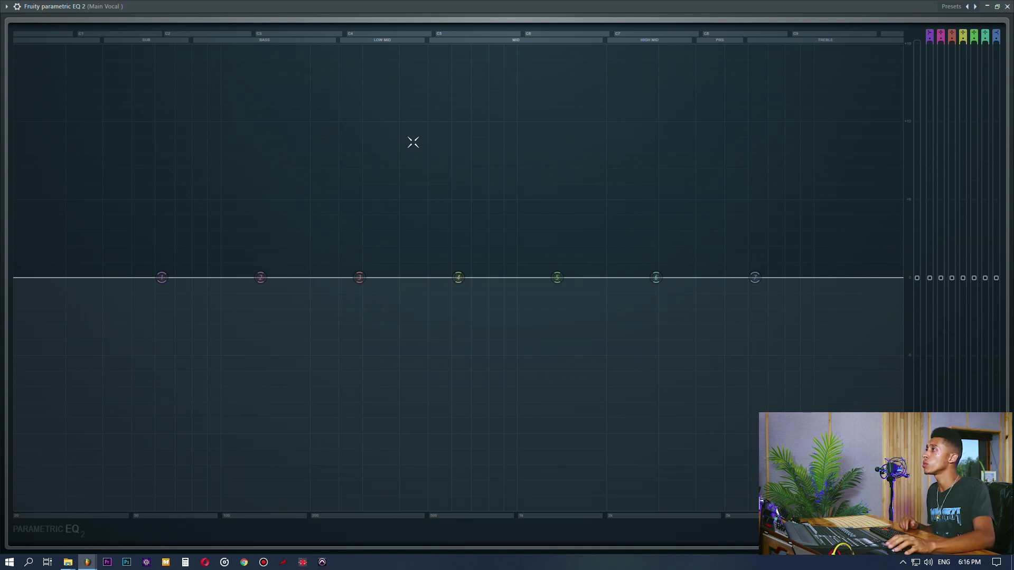
key(space)
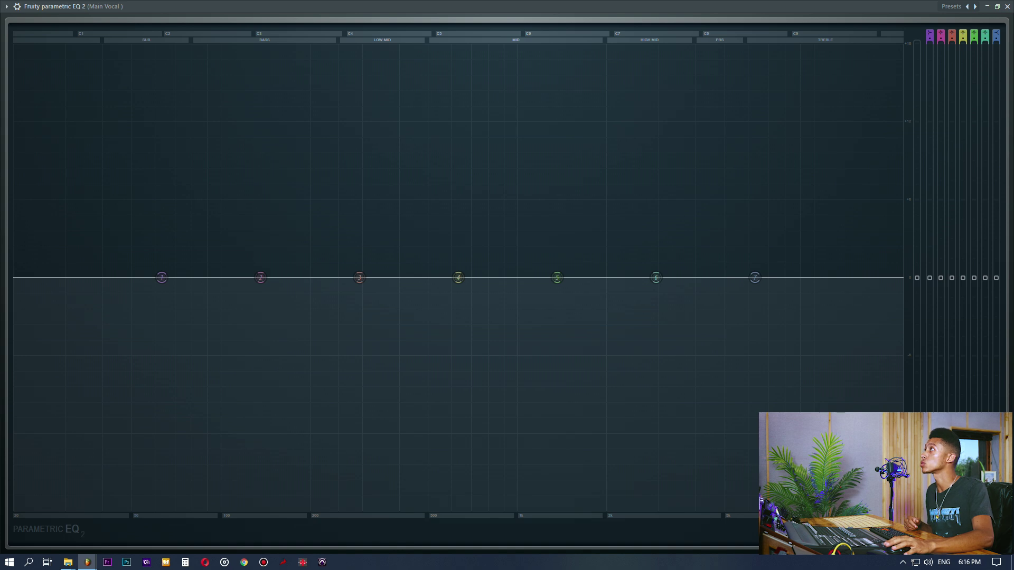
click(998, 7)
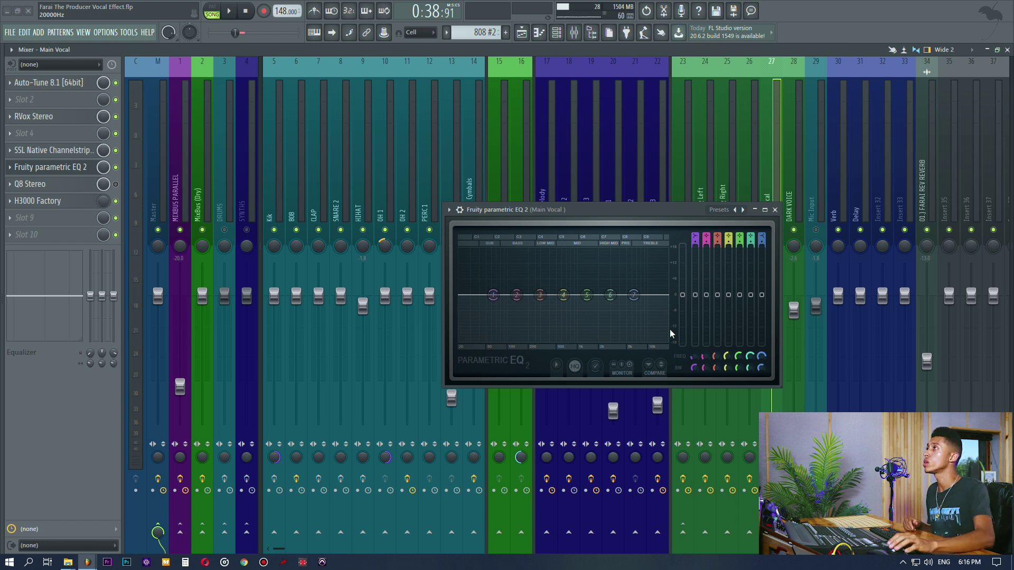
Try low-shelf boosts with band 1 on the Main Vocal, first at about 165 Hz and again at about 555 Hz.
drag(601, 217, 568, 203)
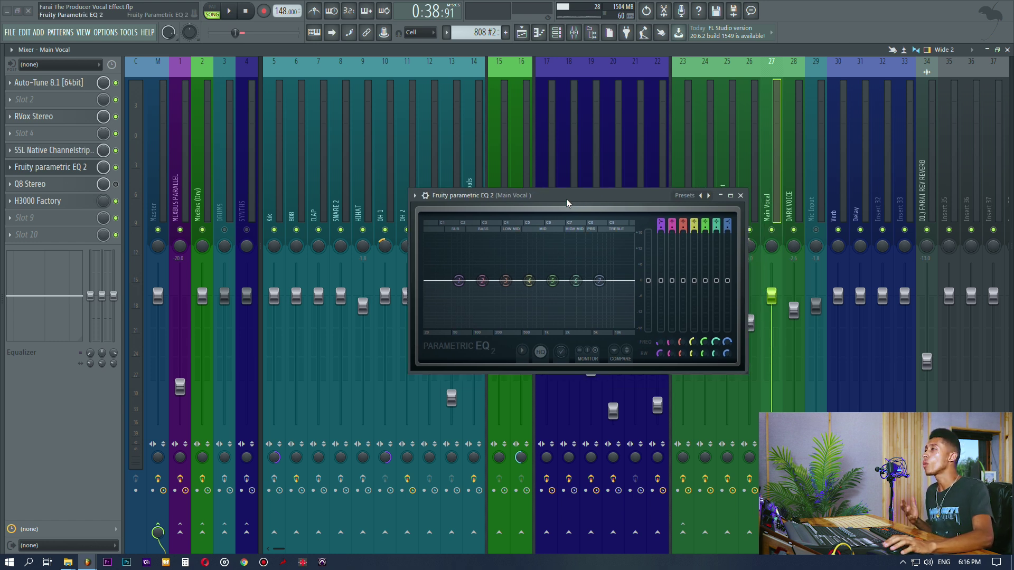
drag(458, 280, 488, 250)
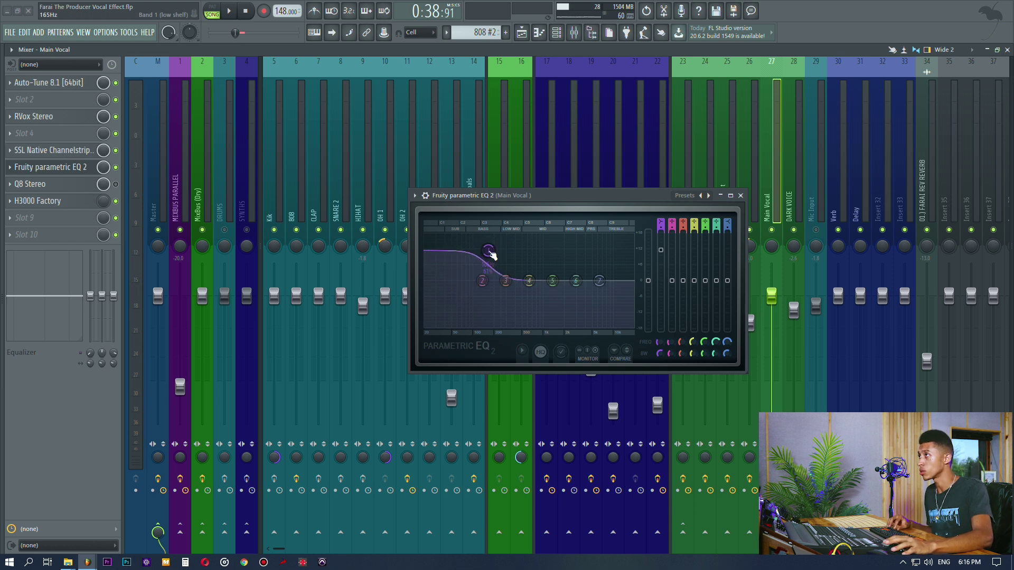
key(ctrl+z)
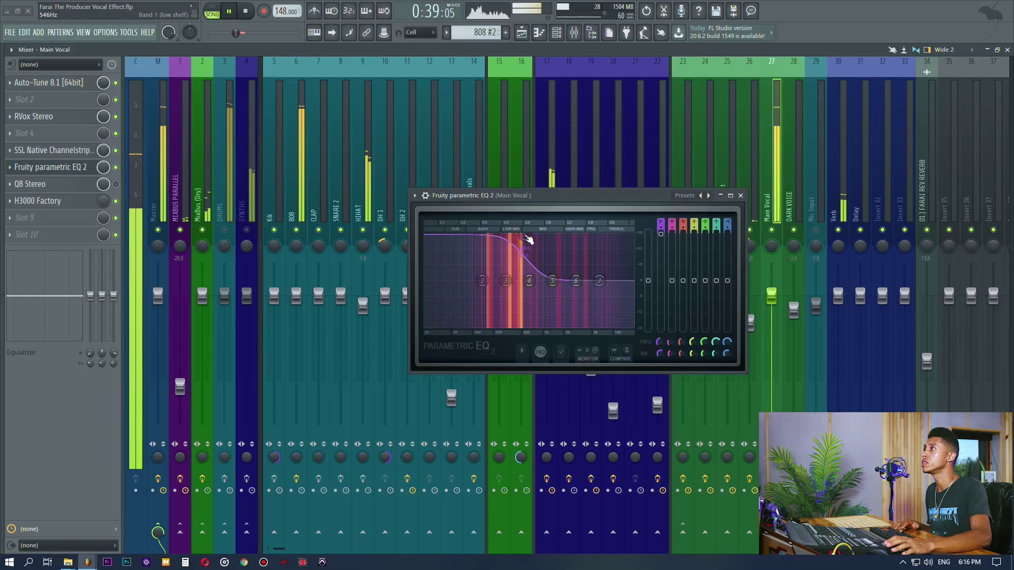
drag(526, 235, 526, 238)
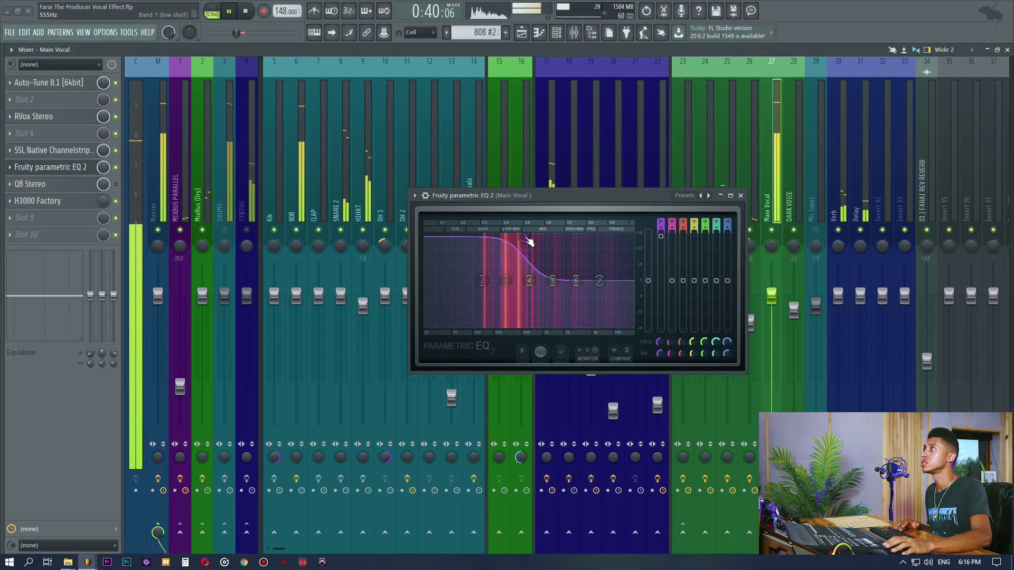
Unmute the DRUMS and SYNTHS mixer channels, listen to the vocal in the full mix, and stop playback.
click(225, 230)
click(247, 230)
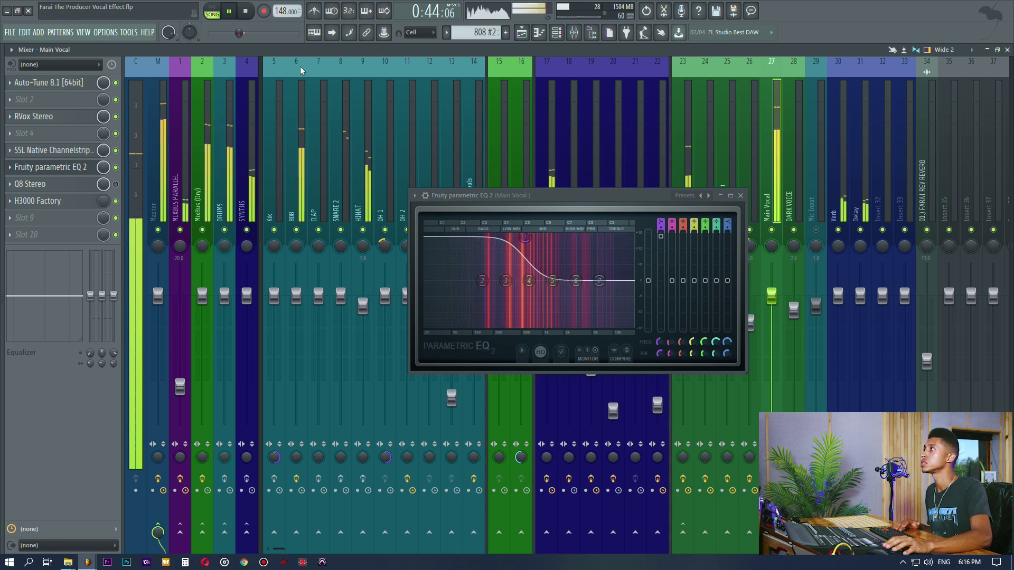
key(space)
Reset band 1 of the vocal equalizer to 0 dB and try a slight boost with band 2.
alt+click(661, 236)
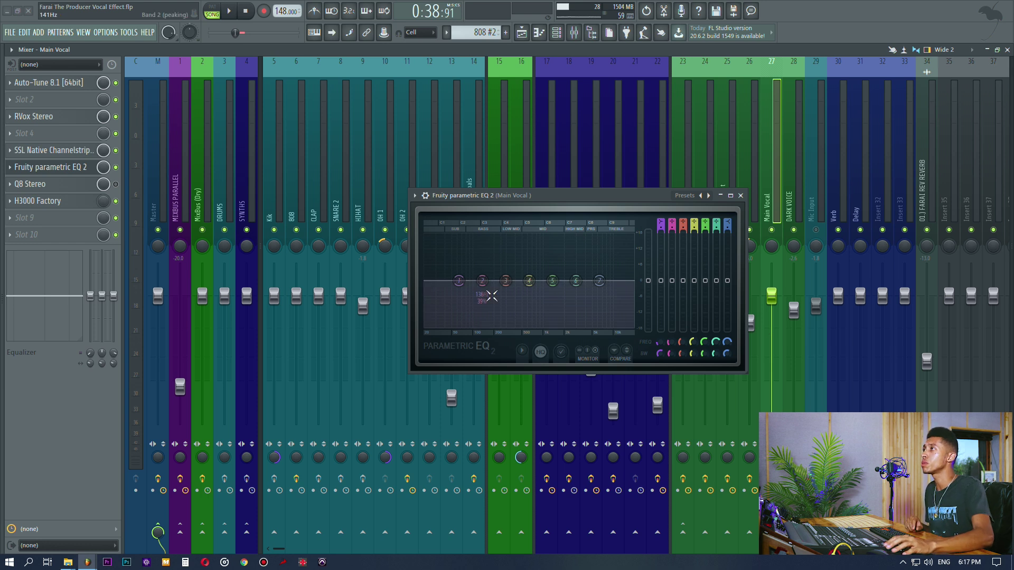
mouse_move(482, 280)
mouse_down()
mouse_move(442, 273)
mouse_move(489, 277)
mouse_up()
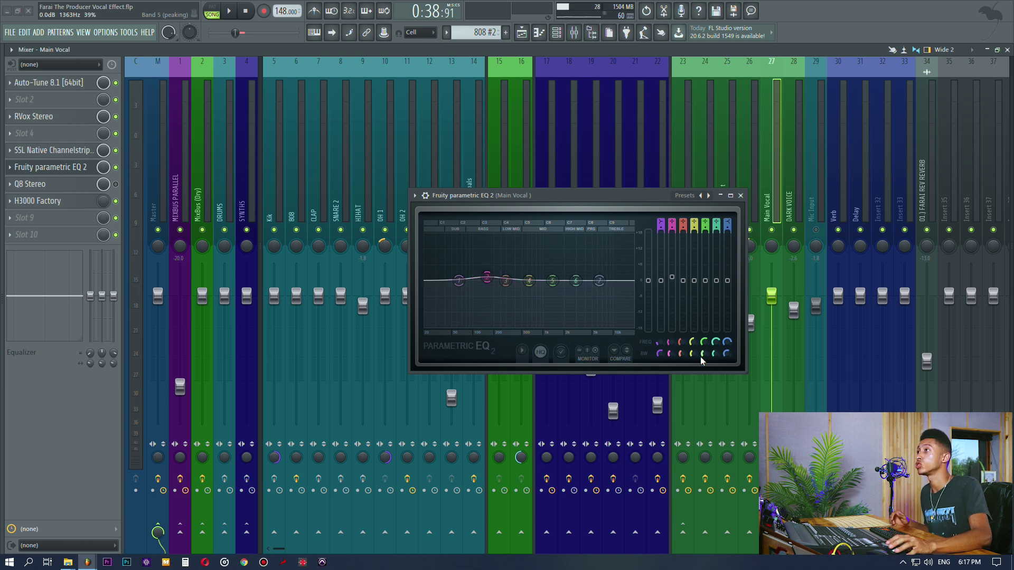
mouse_move(675, 340)
mouse_down()
mouse_move(675, 368)
mouse_move(675, 337)
mouse_up()
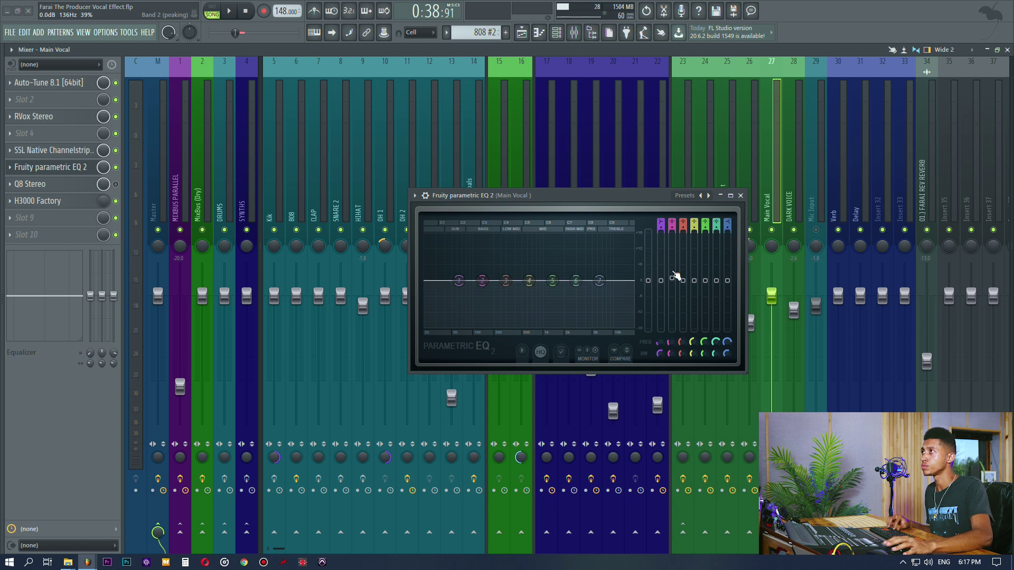
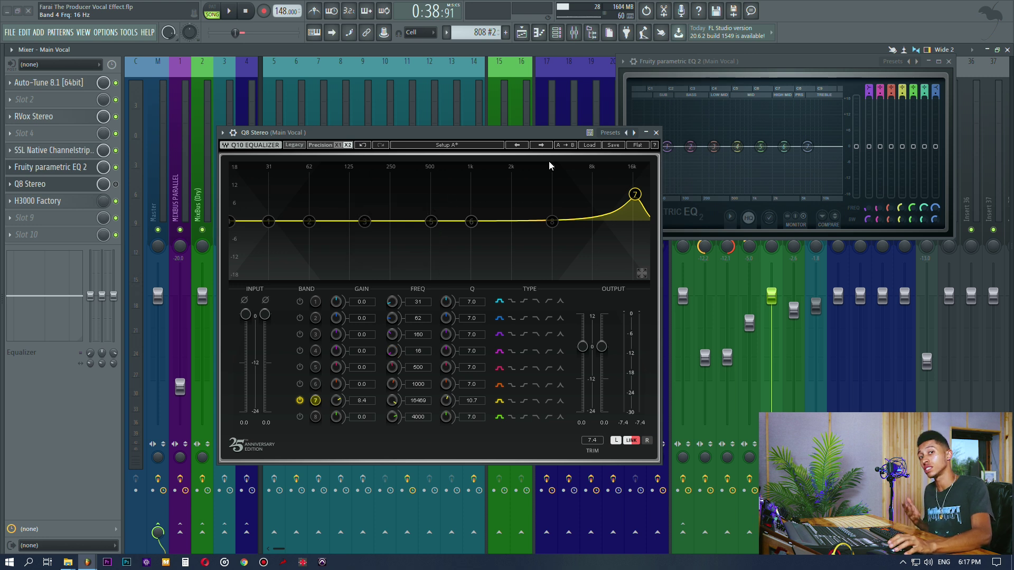
Bring Fruity Parametric EQ 2 over the Q8 window and try cutting the low mids with band 3 during playback.
drag(754, 66, 480, 219)
key(space)
drag(438, 299, 439, 323)
key(ctrl+z)
key(space)
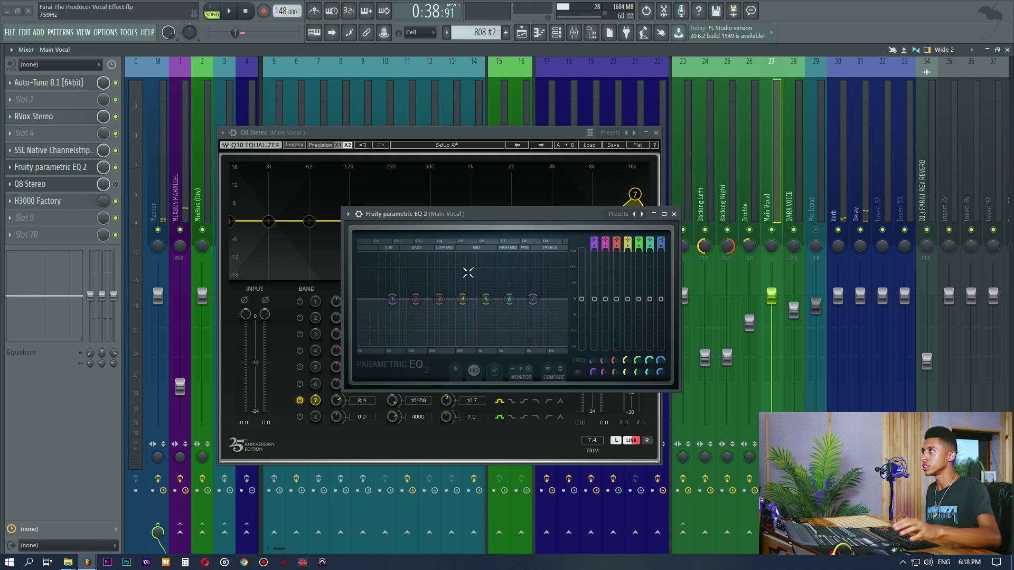
key(ctrl+z)
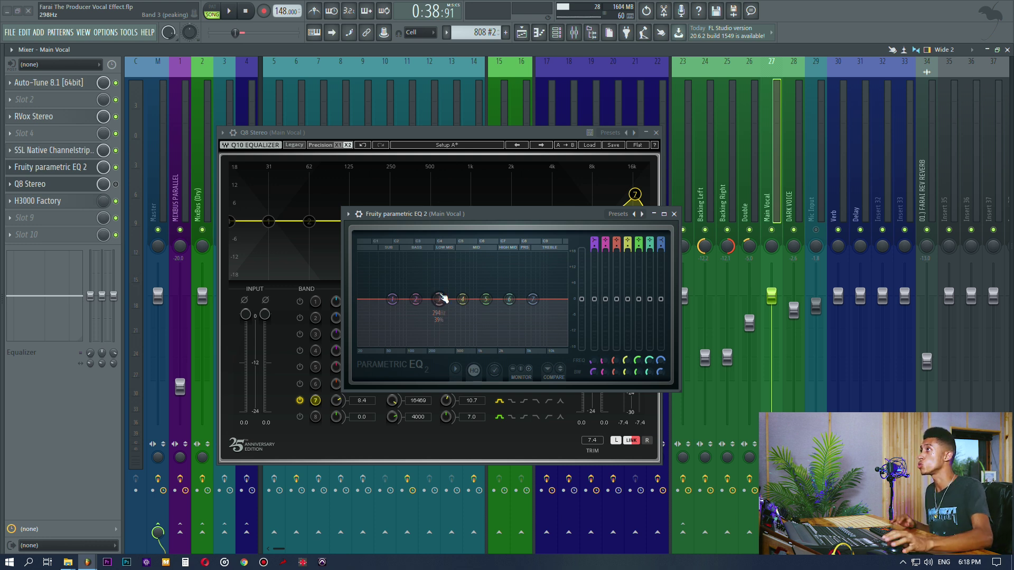
key(space)
drag(440, 300, 444, 317)
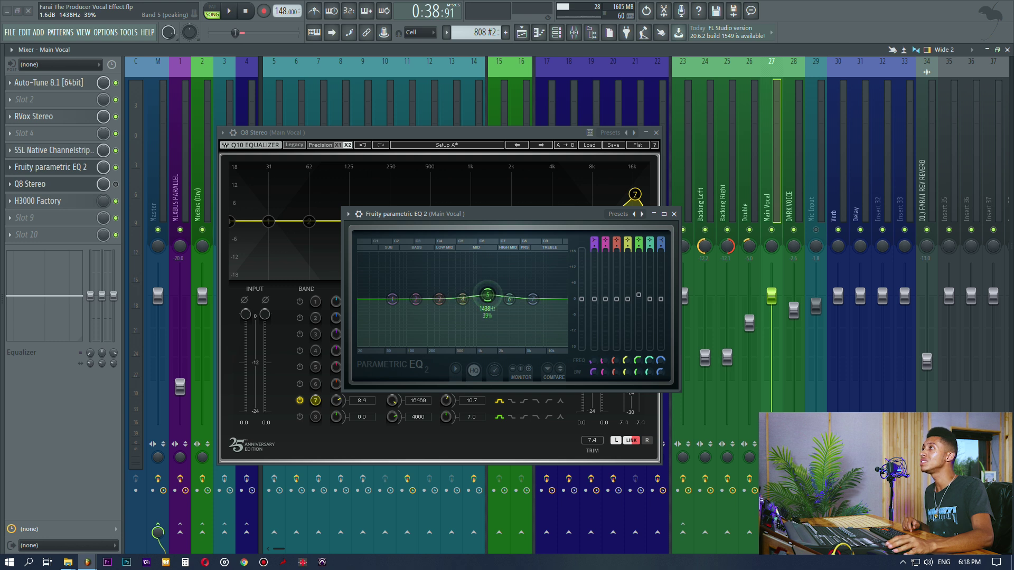
Check the equalisation settings of the SSL Native Channelstrip on the Main Vocal and close it.
click(53, 150)
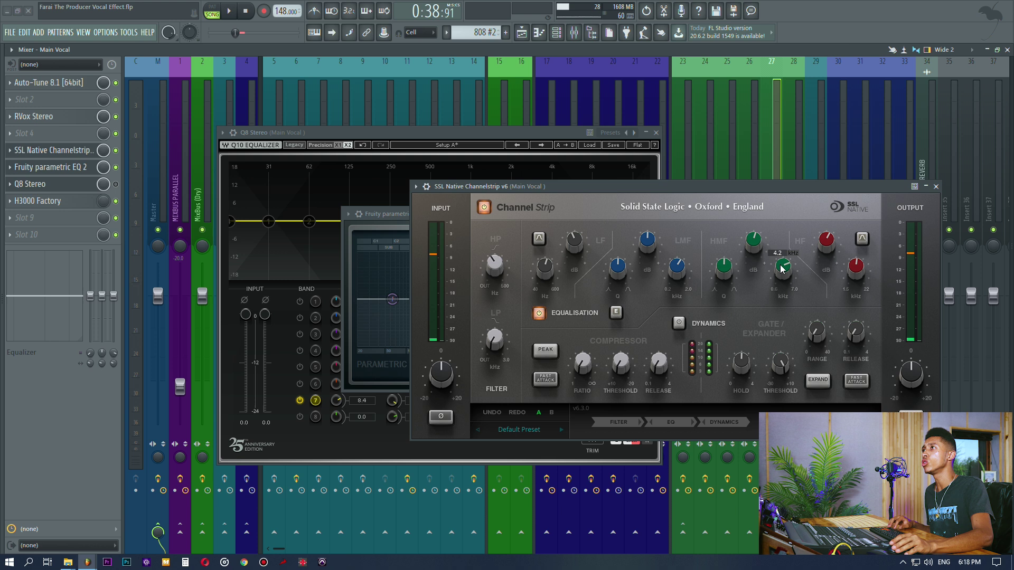
click(935, 187)
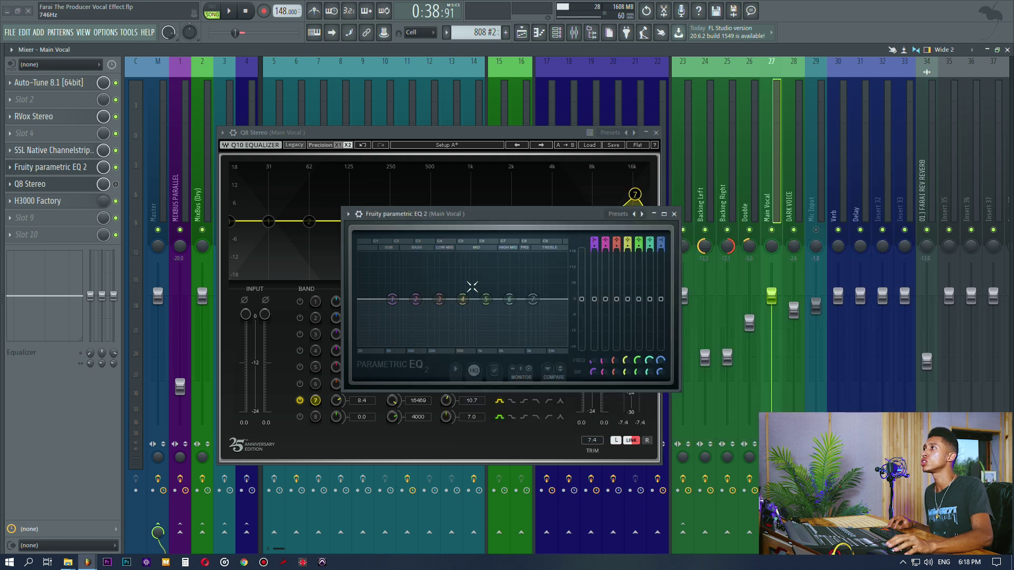
Enlarge Fruity Parametric EQ 2 and shape band 4 into a slight boost at about 2294 Hz with 0% bandwidth.
click(663, 214)
drag(459, 277, 624, 257)
scroll(624, 257, down, 5)
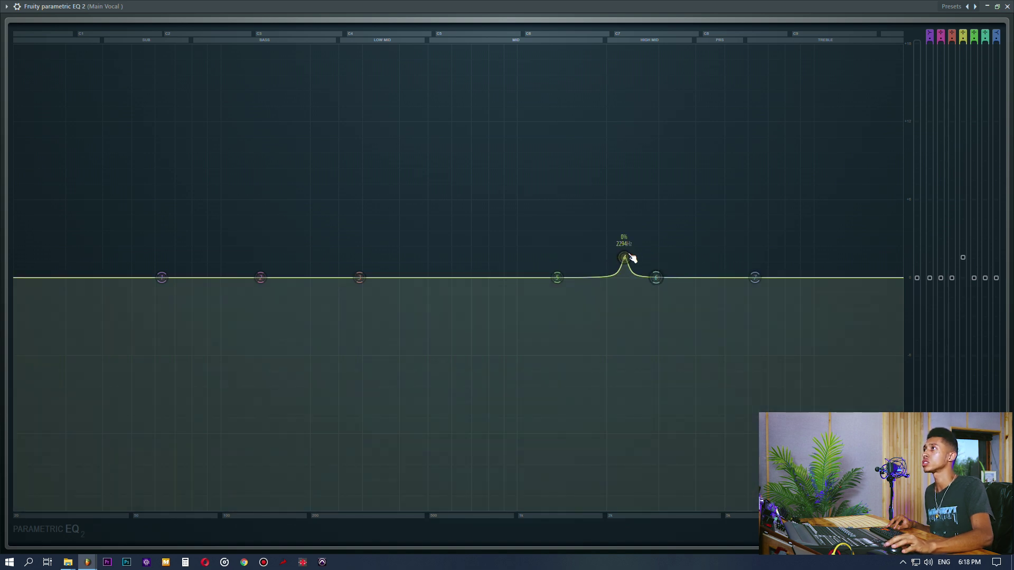
Sweep the narrow band 4 into the upper high mids at full boost, and turn it into a cut there.
drag(624, 257, 585, 353)
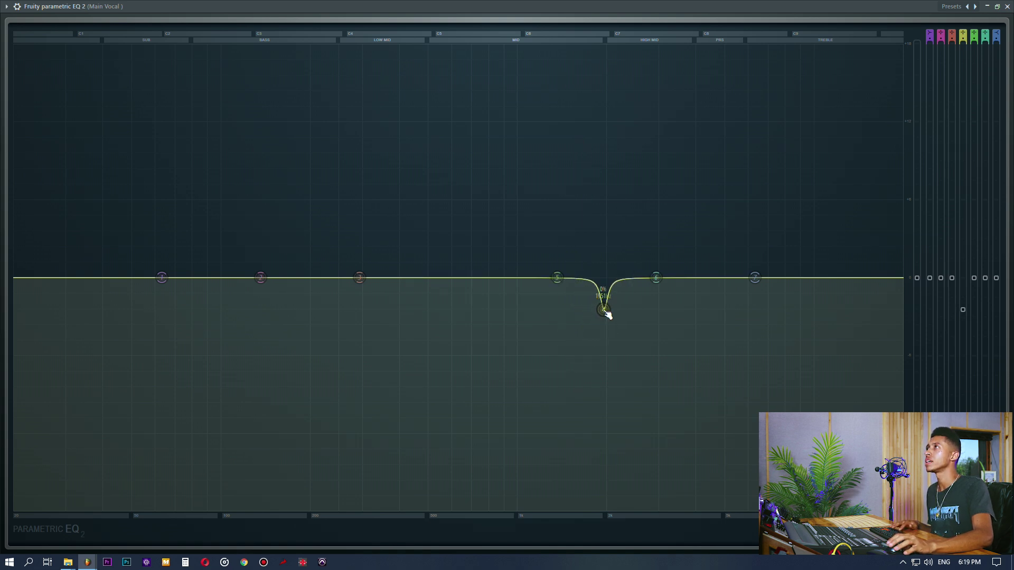
drag(607, 315, 689, 48)
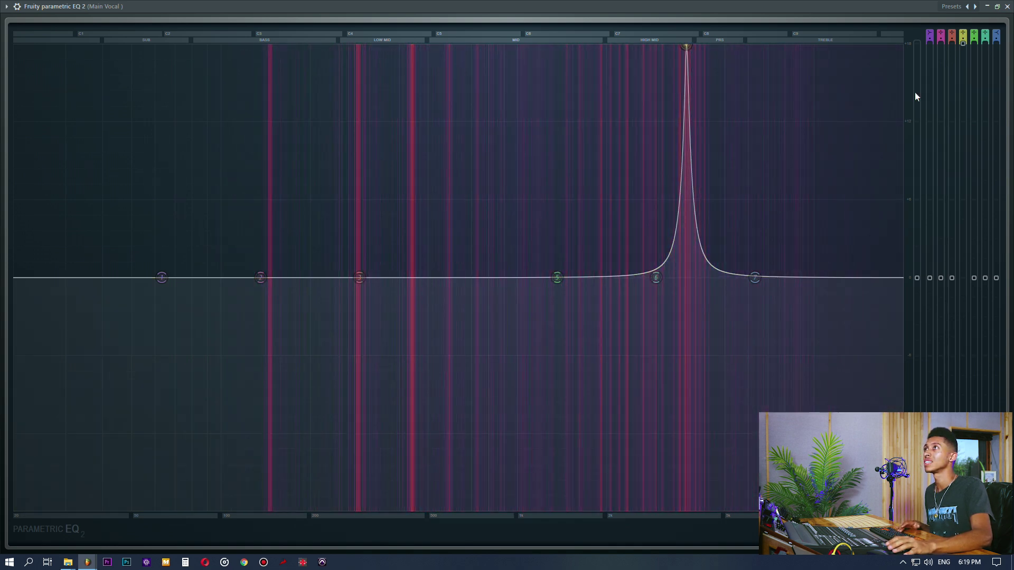
drag(963, 45, 962, 334)
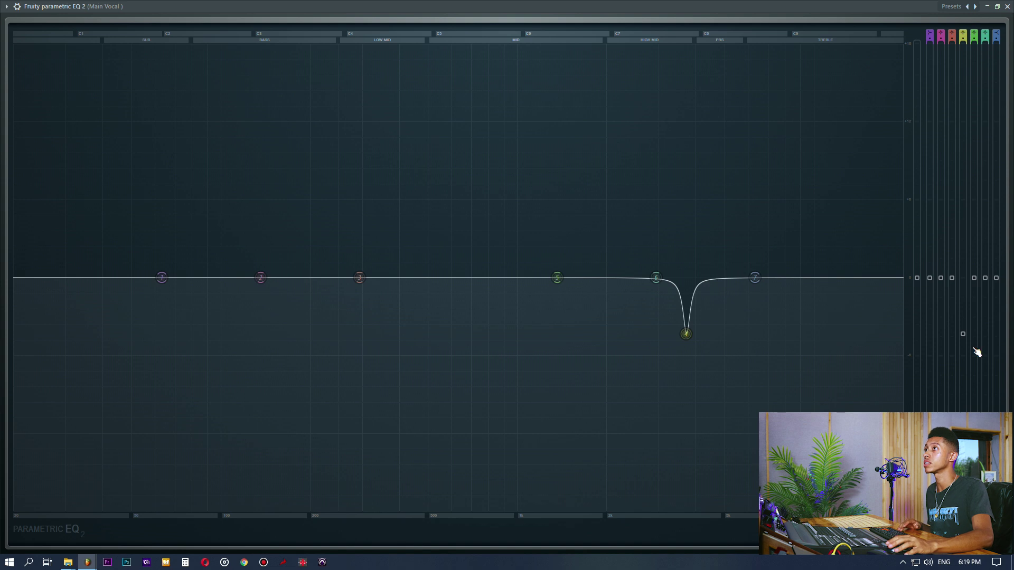
Soften band 4's cut in the upper high mids, and try a treble adjustment with band 7 at about 10210 Hz.
drag(963, 334, 963, 310)
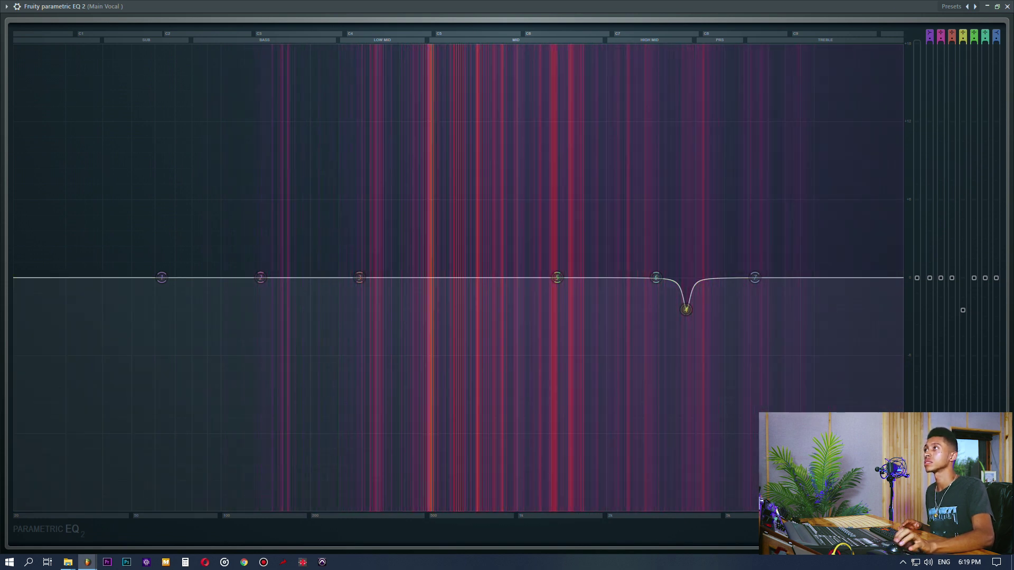
key(space)
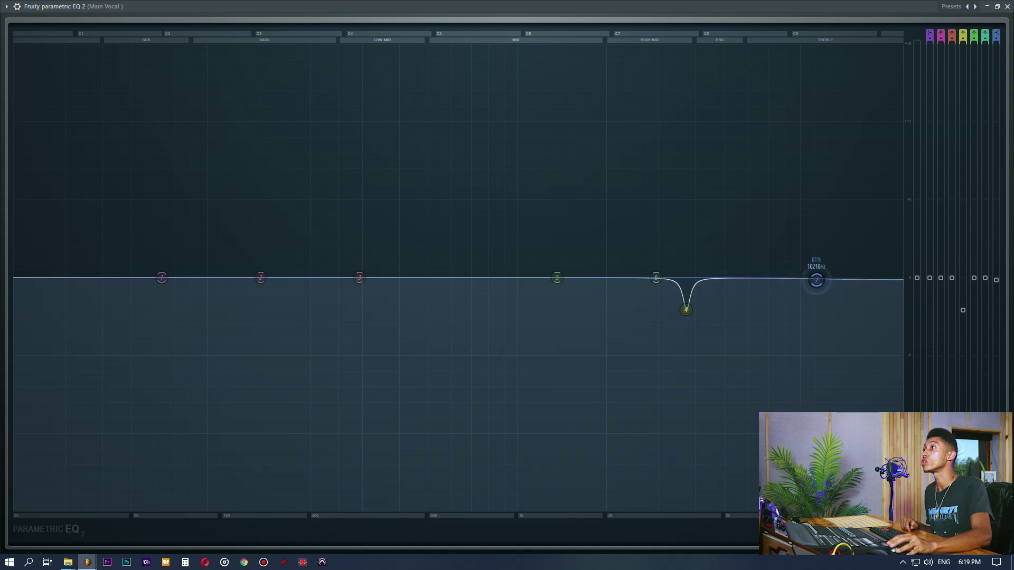
drag(816, 280, 825, 259)
key(ctrl+z)
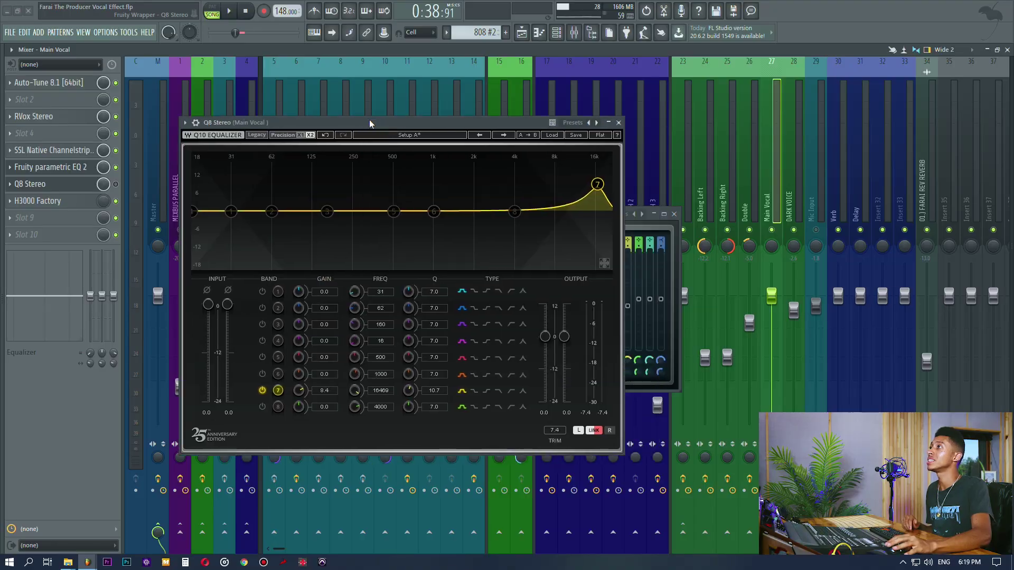
Arrange the Q8 Stereo and Fruity Parametric EQ 2 windows side by side for comparison, and close Q8 Stereo.
drag(369, 119, 336, 116)
click(602, 228)
drag(572, 214, 750, 221)
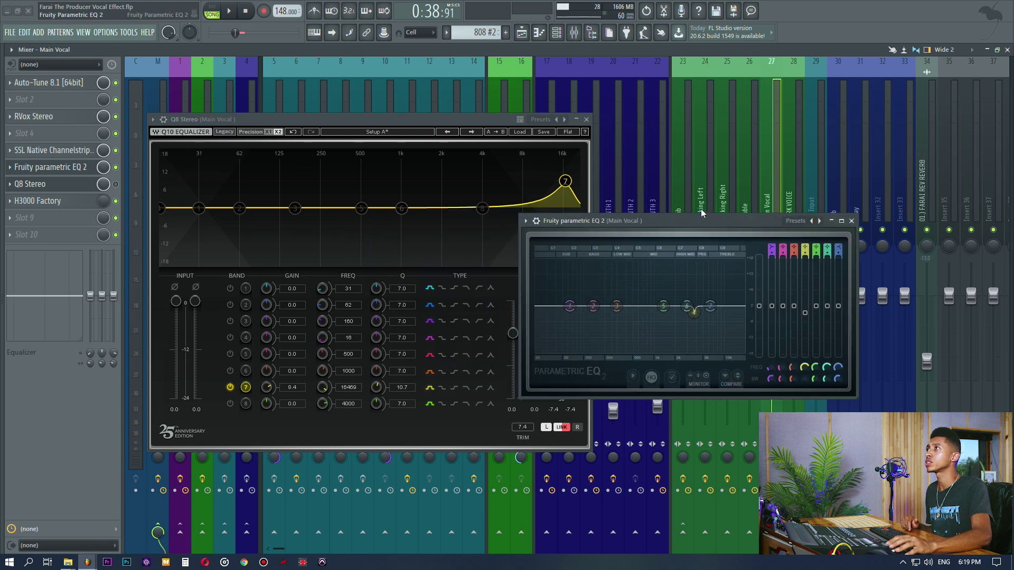
click(572, 184)
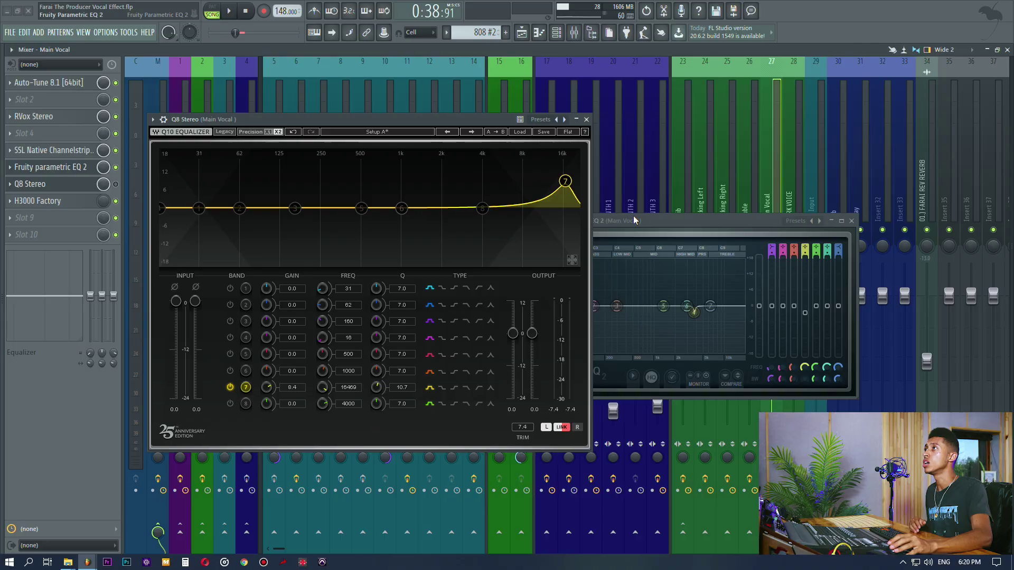
click(634, 220)
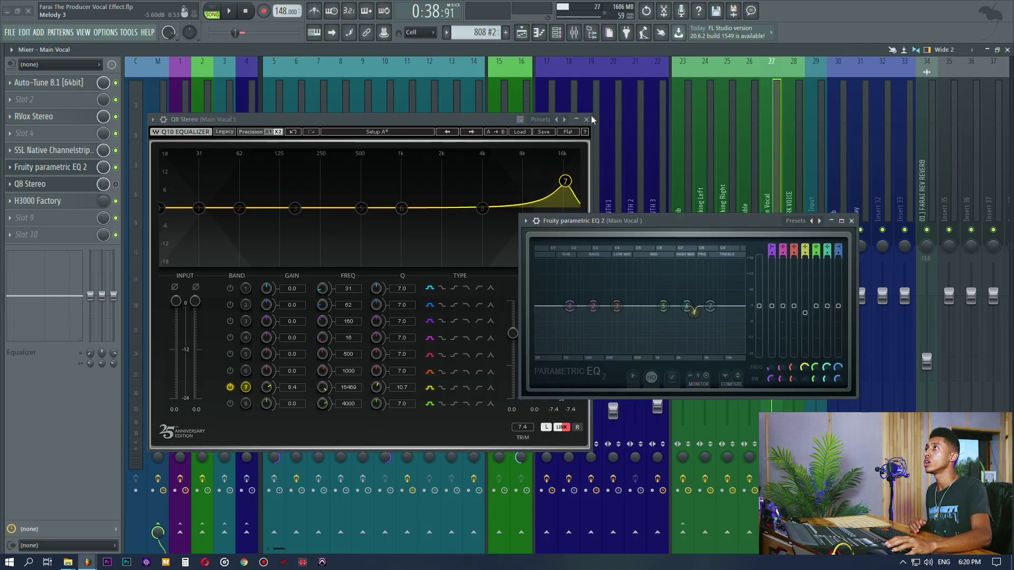
click(586, 119)
Try a 1.4 dB boost with band 5 at 3774 Hz, and a strong treble boost with band 7 during playback.
mouse_move(686, 306)
mouse_down()
mouse_move(703, 306)
mouse_move(694, 302)
mouse_up()
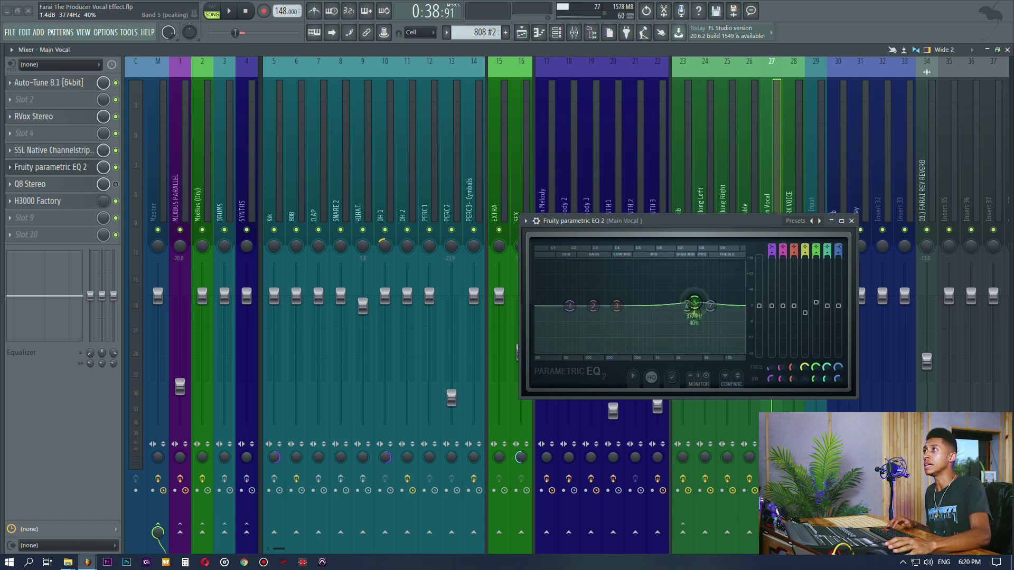
key(ctrl+z)
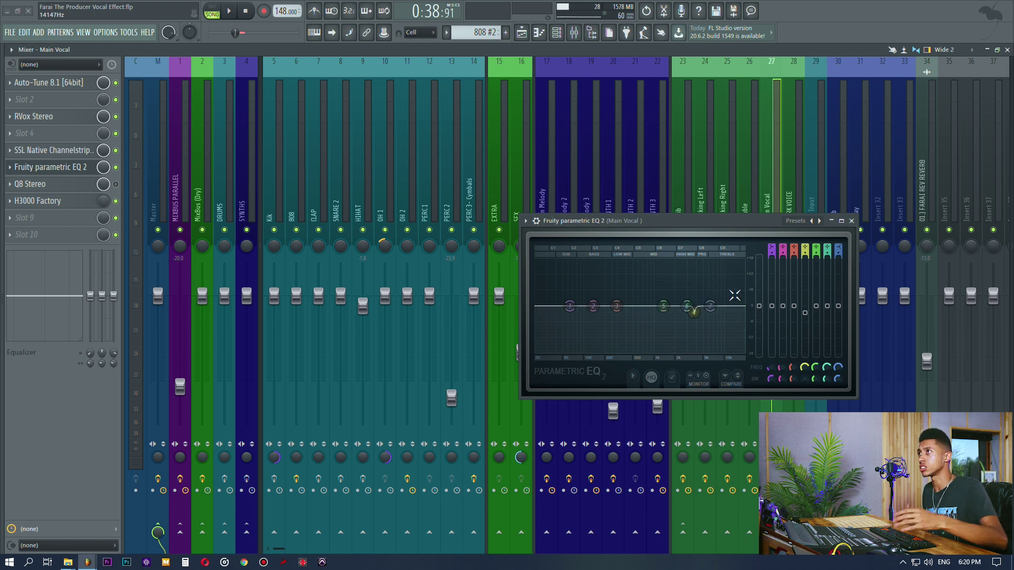
key(space)
drag(723, 310, 724, 272)
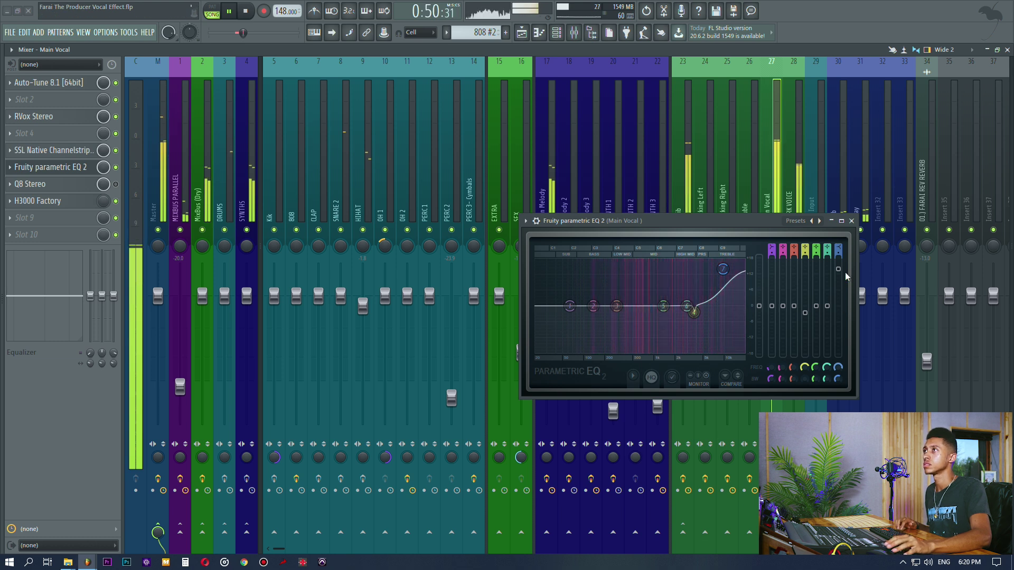
drag(839, 269, 838, 277)
drag(723, 278, 723, 275)
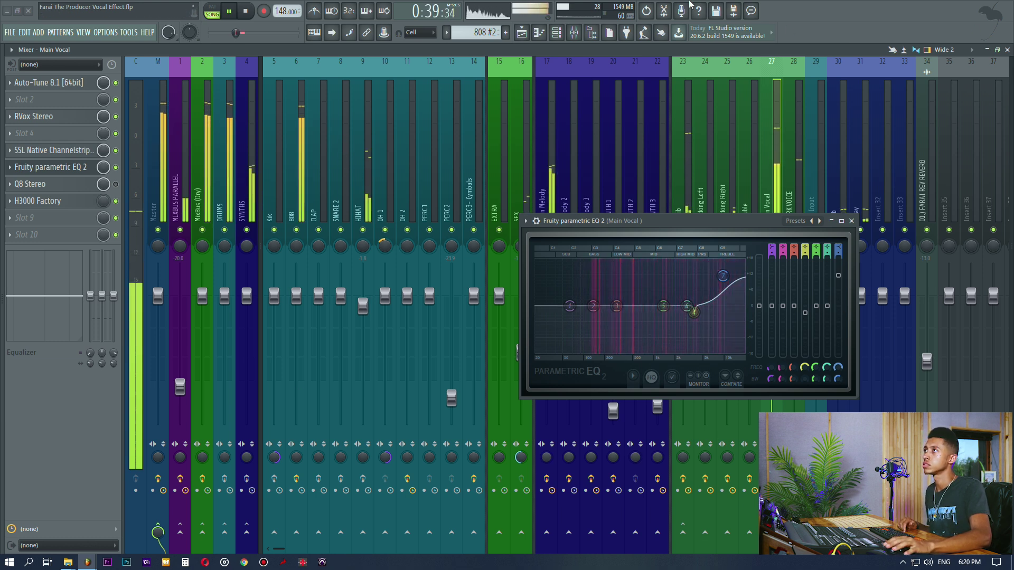
key(space)
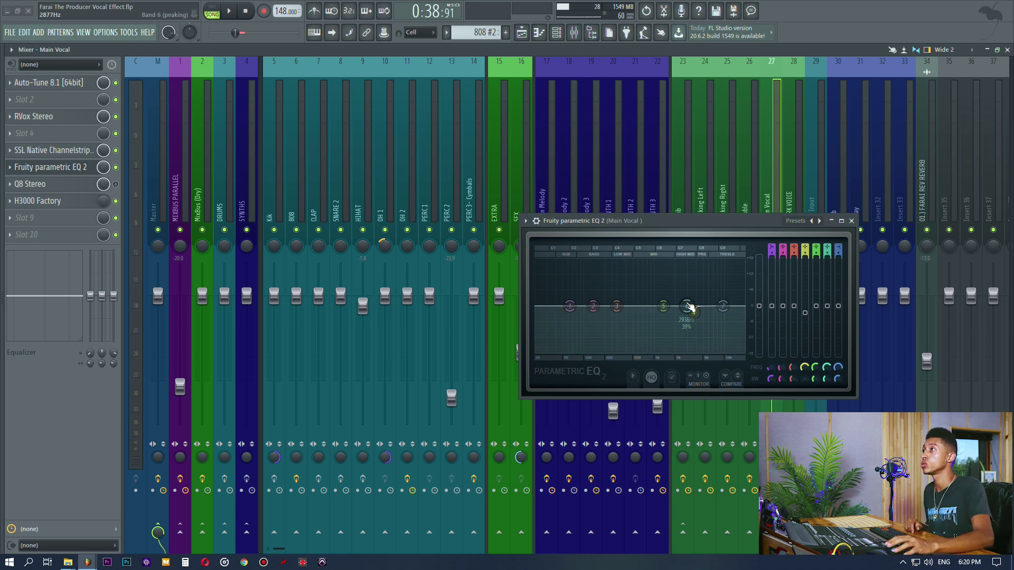
Open the FL Studio online manual page for Fruity Parametric EQ 2 and examine the band type descriptions.
drag(686, 224, 632, 189)
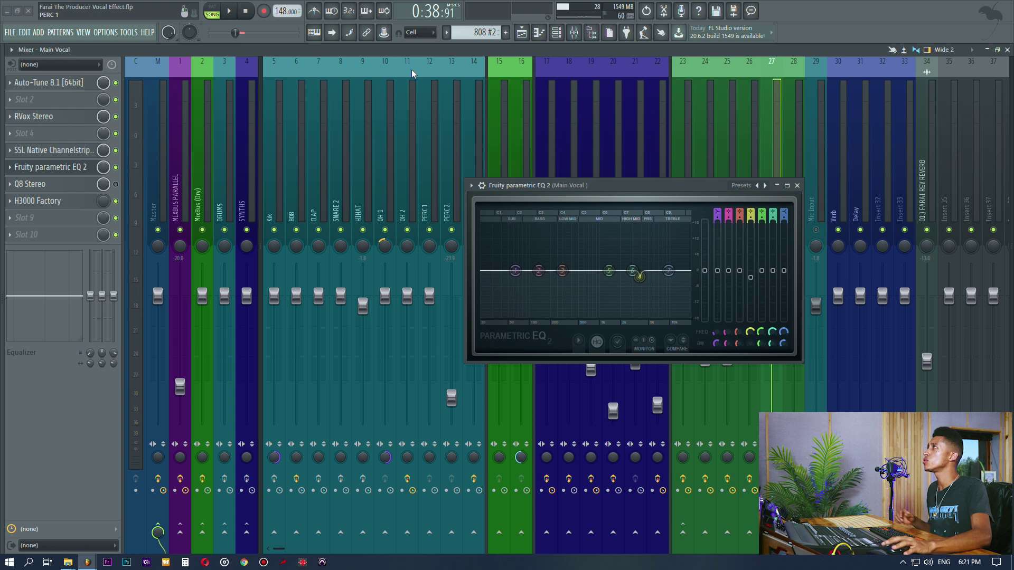
click(147, 33)
click(151, 49)
key(F1)
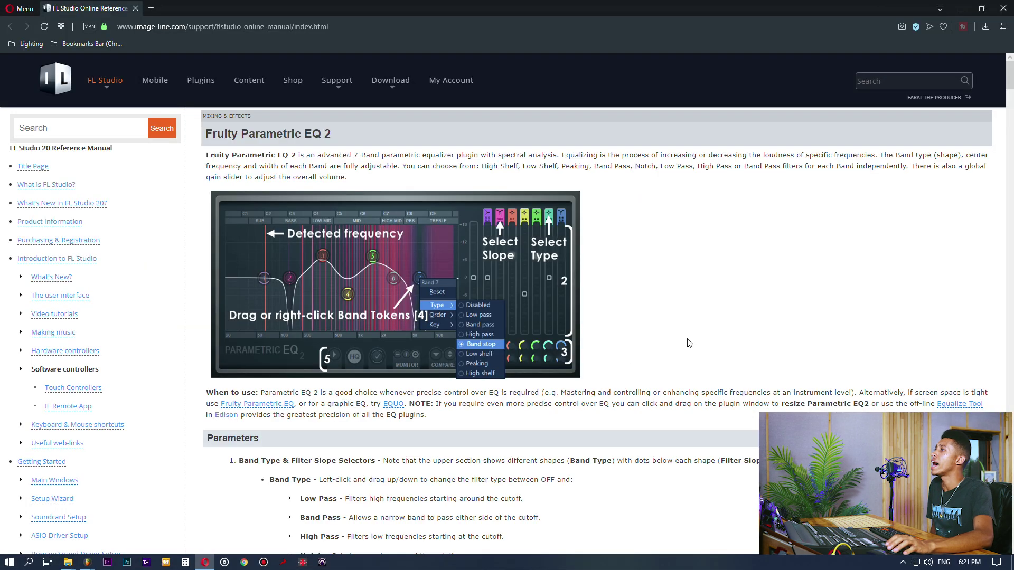
scroll(654, 370, down, 3)
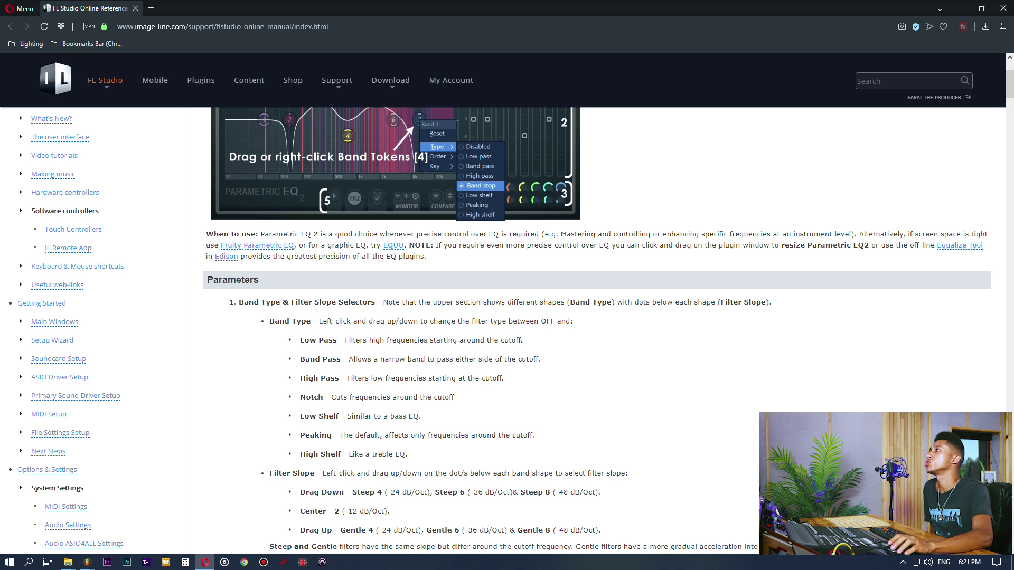
scroll(380, 341, up, 1)
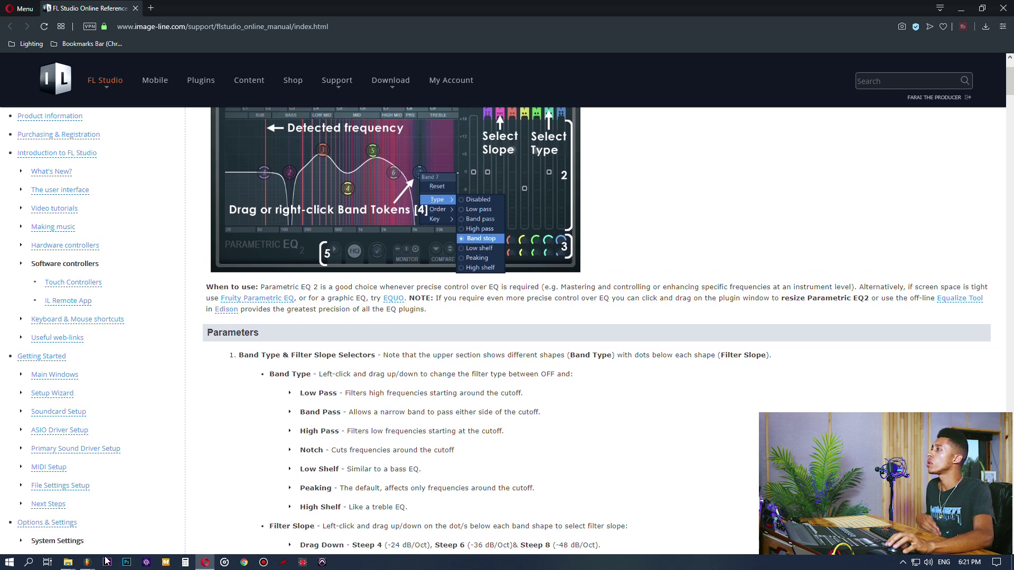
Return to FL Studio, look through the equalizer's plugin options, and try a 9.3 dB boost with band 3 at 294 Hz.
mouse_move(87, 561)
click(174, 510)
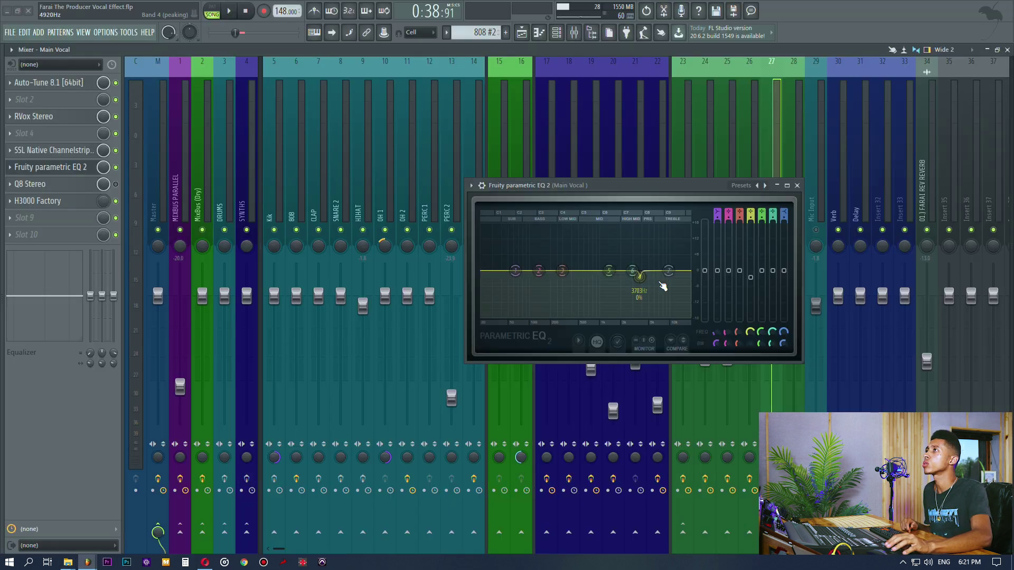
click(482, 185)
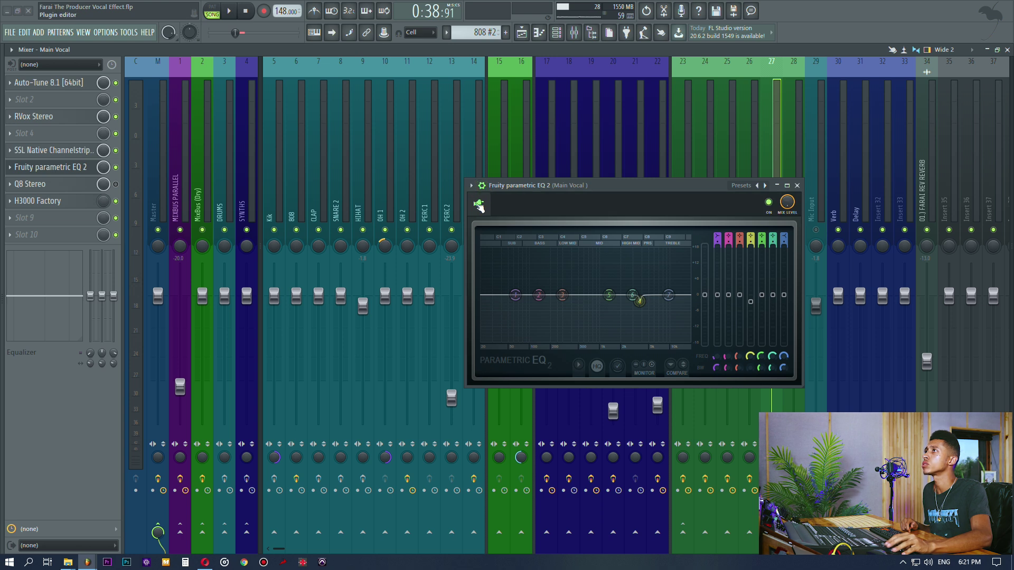
click(471, 186)
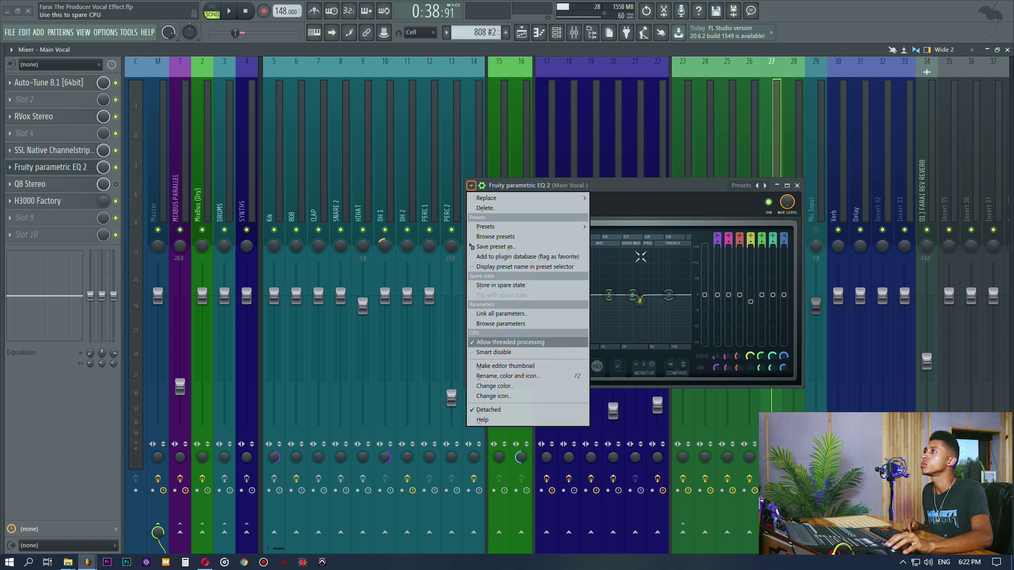
click(650, 185)
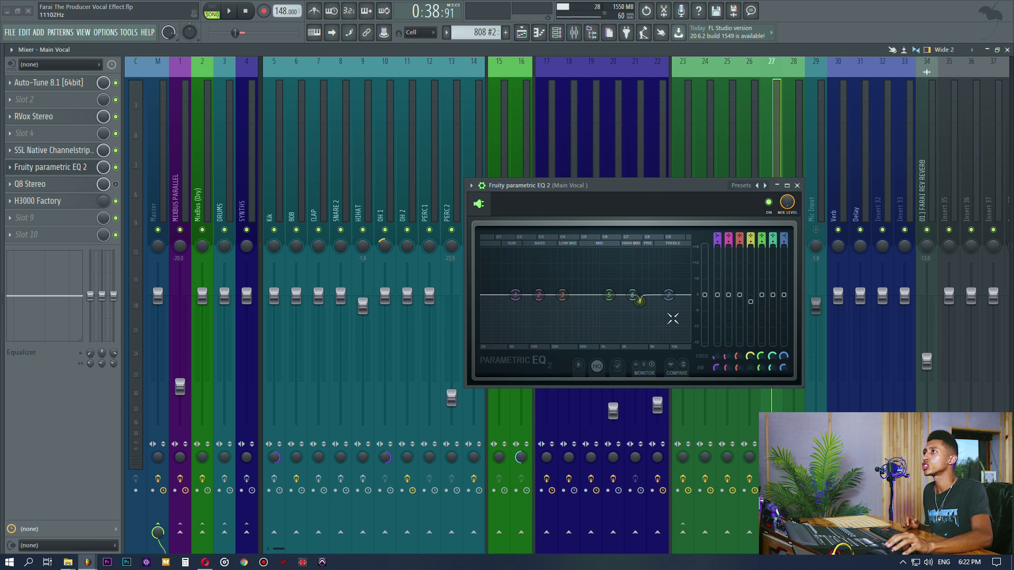
drag(717, 295, 743, 270)
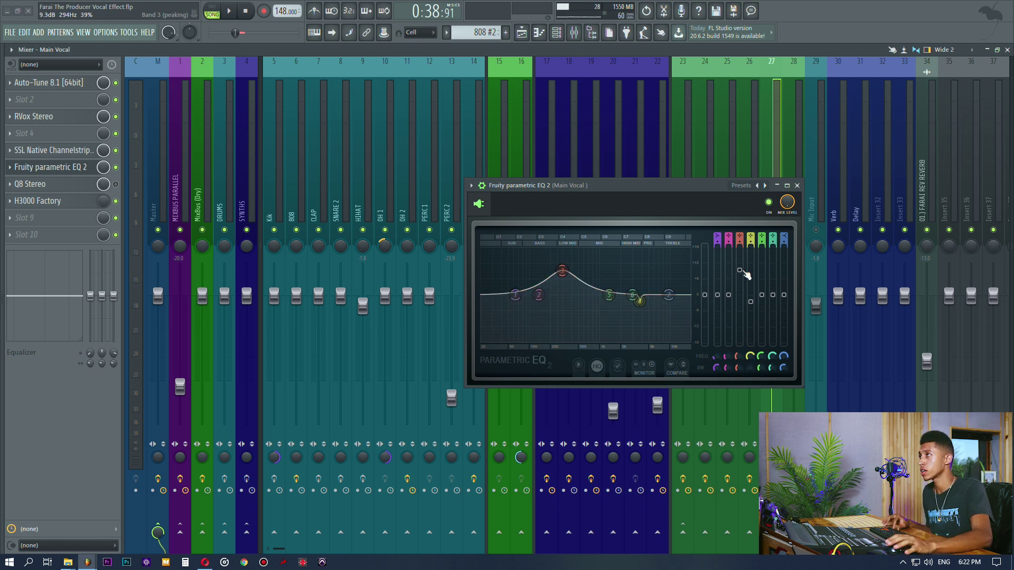
Switch to the online manual and review what the Peaking and High Shelf band types do.
key(alt+Tab)
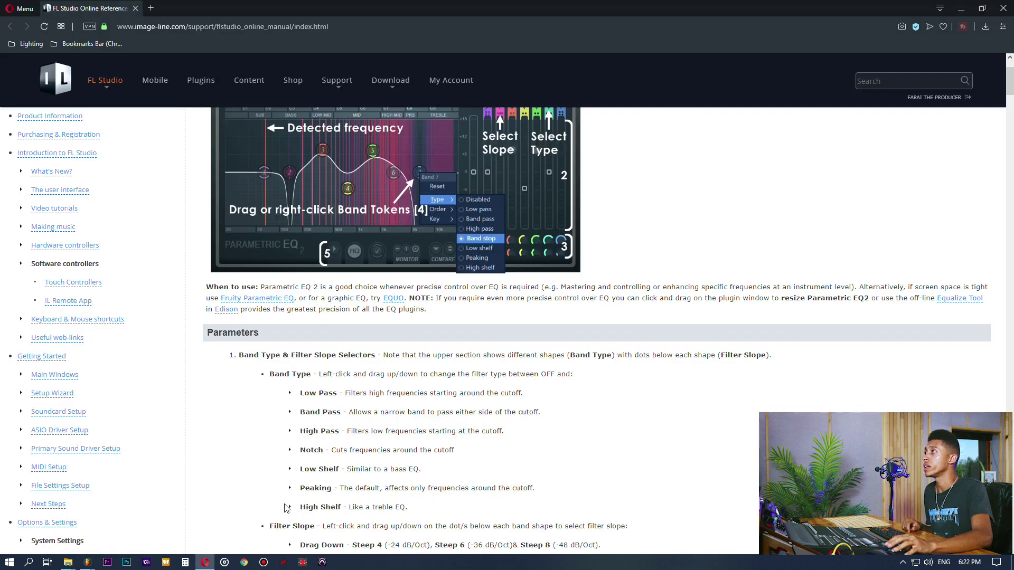
drag(302, 493, 363, 490)
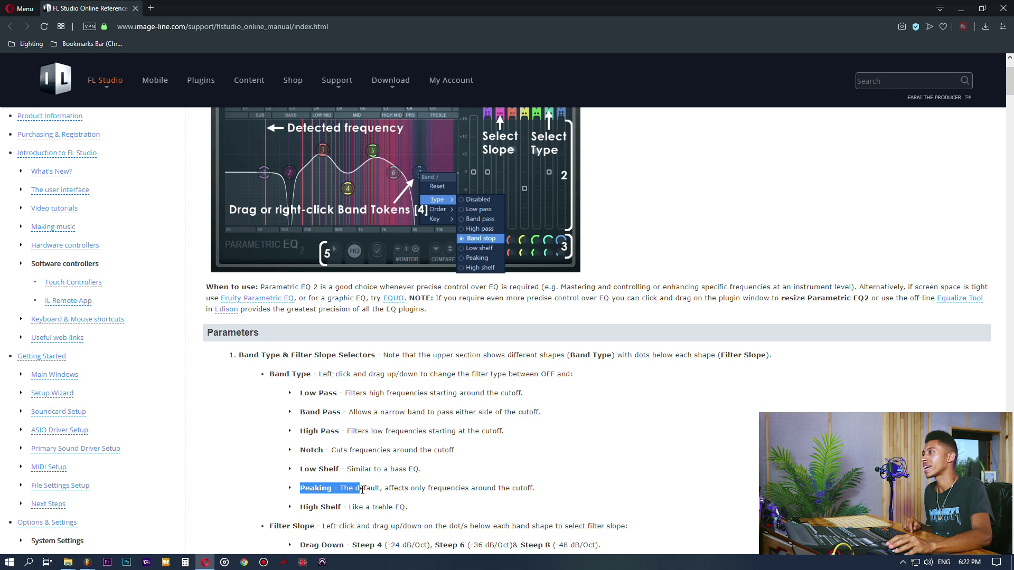
click(362, 490)
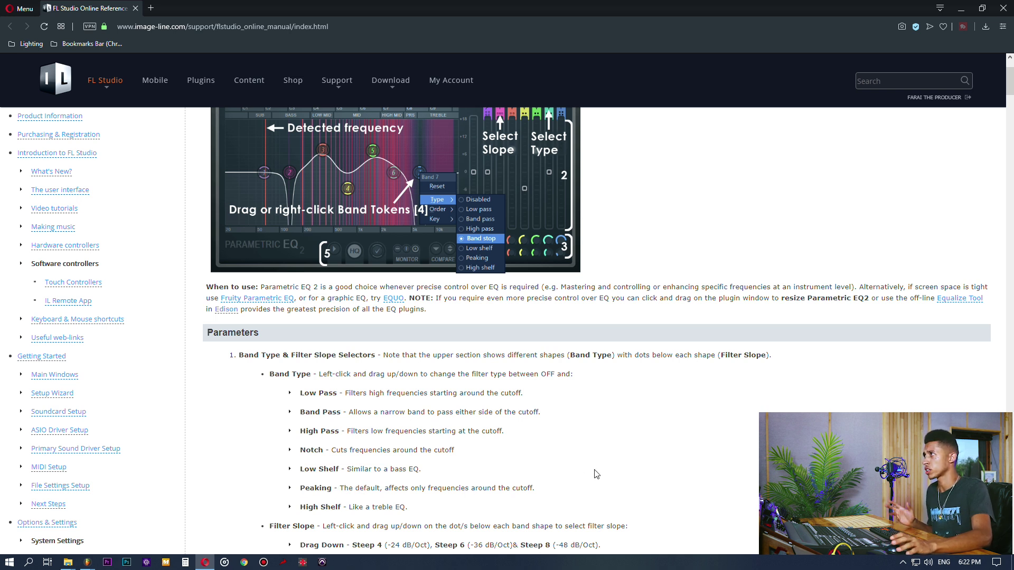
drag(338, 509, 411, 506)
click(411, 505)
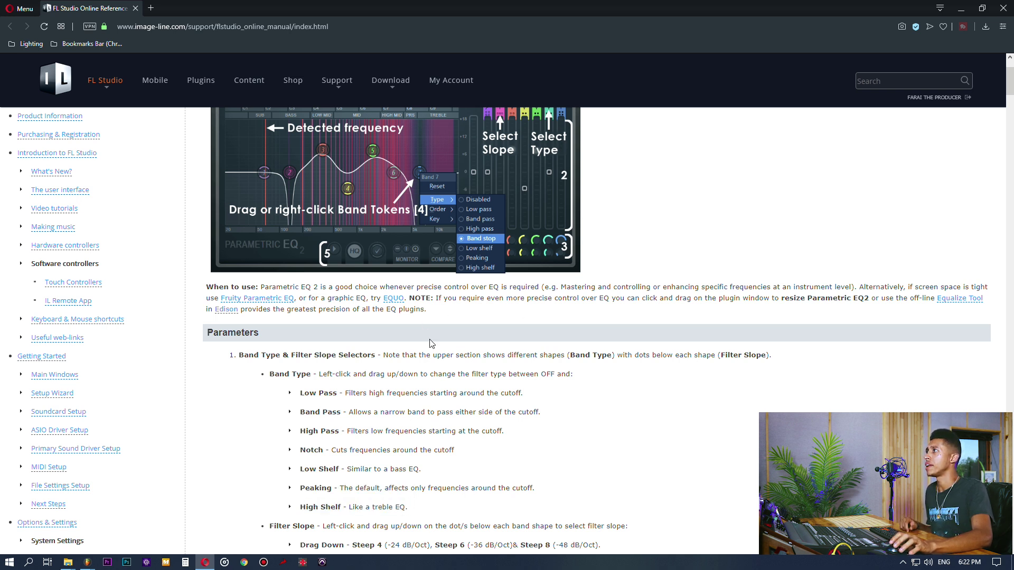
key(alt+Tab)
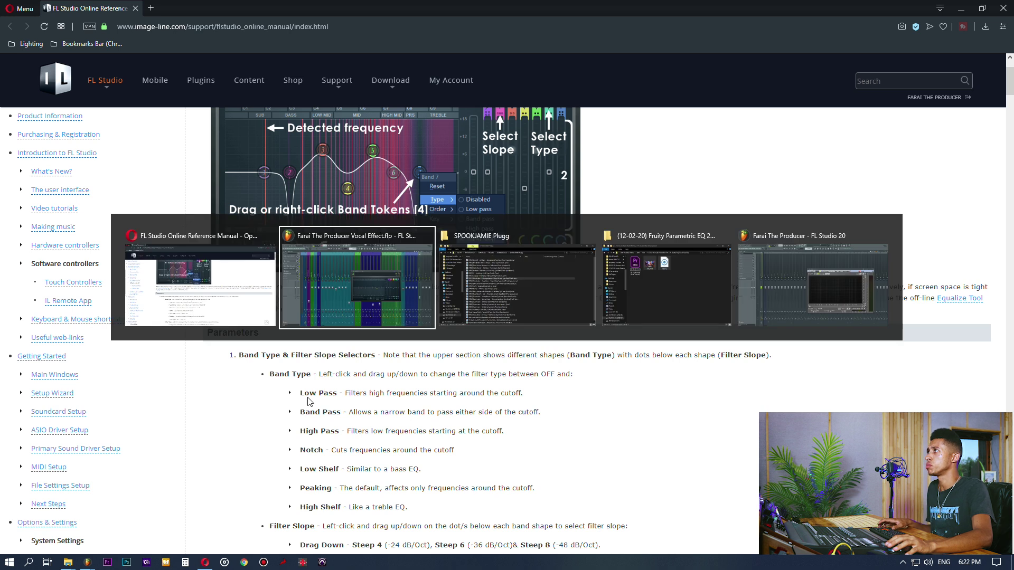
Hide the extra plugin options, and try band 7 at the top end of the treble and disabled during playback.
click(481, 186)
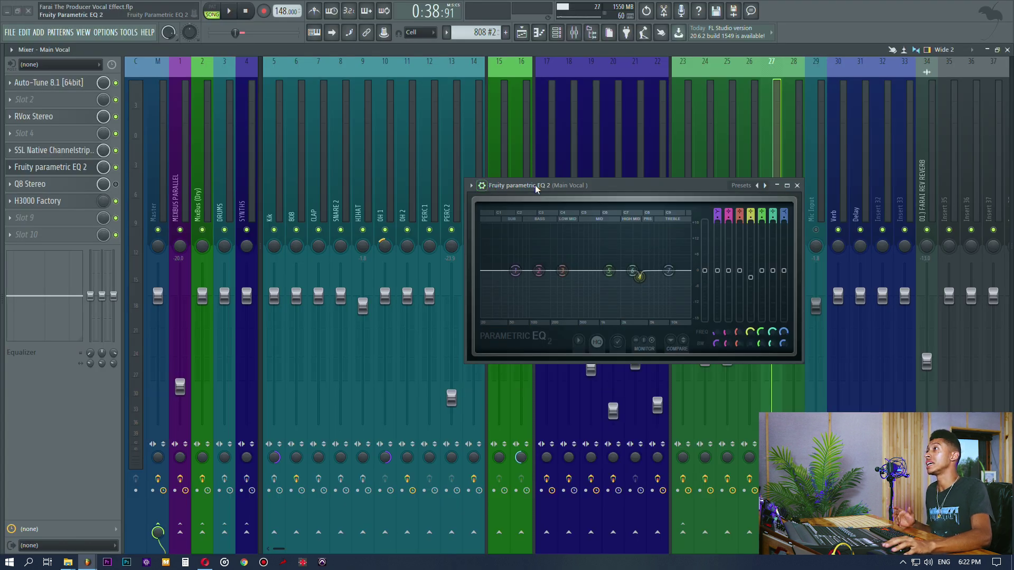
drag(535, 185, 476, 176)
drag(726, 206, 729, 347)
drag(611, 261, 633, 262)
key(space)
drag(725, 205, 726, 216)
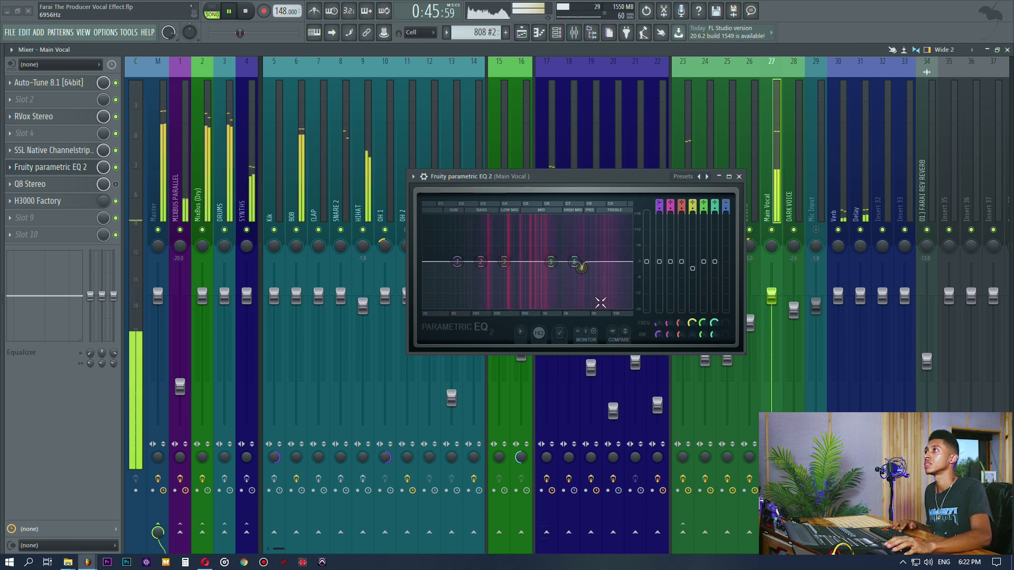
key(space)
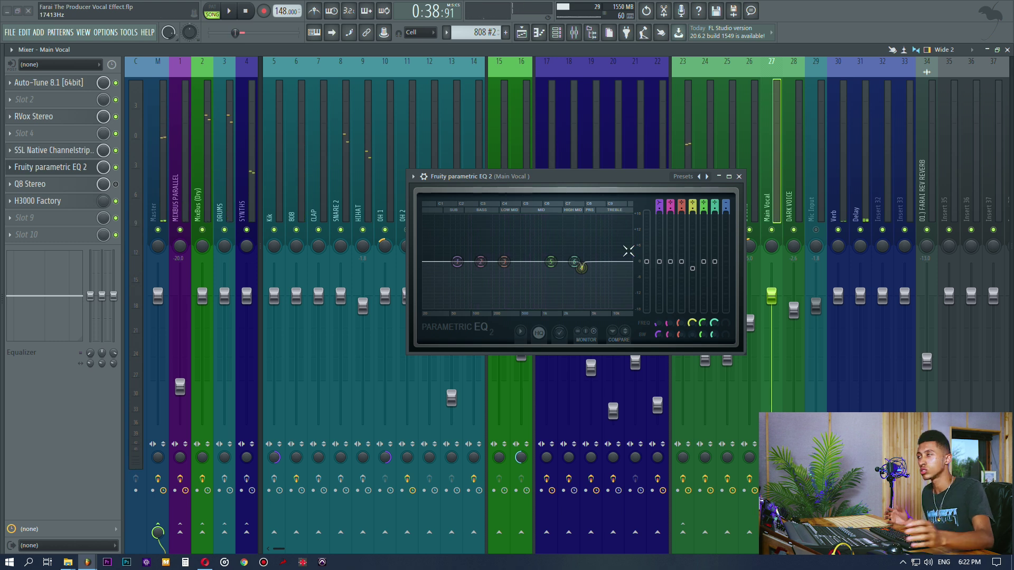
Switch band 7 to a high pass filter and sweep its cutoff from the treble down to the low end.
drag(726, 205, 726, 194)
scroll(727, 206, down, 1)
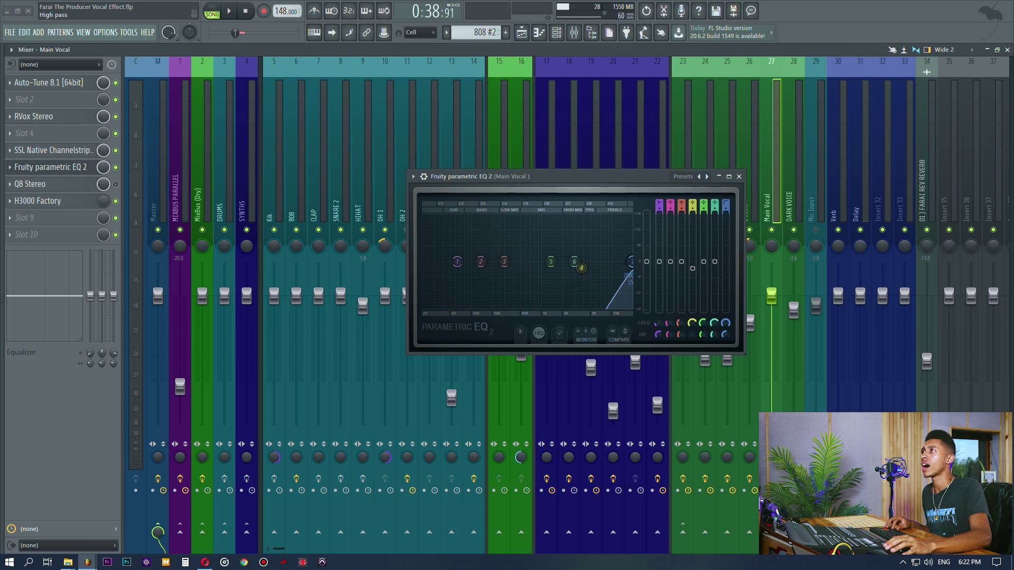
drag(642, 265, 468, 261)
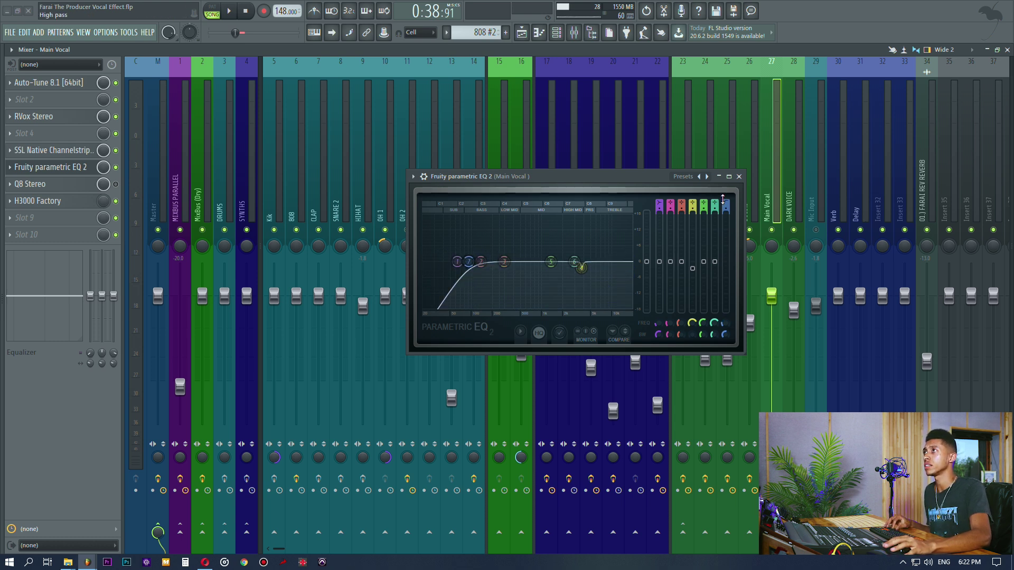
Try band 7 as a high shelf with a slight boost from the mids and a boost in the treble.
scroll(723, 201, down, 1)
drag(468, 262, 544, 265)
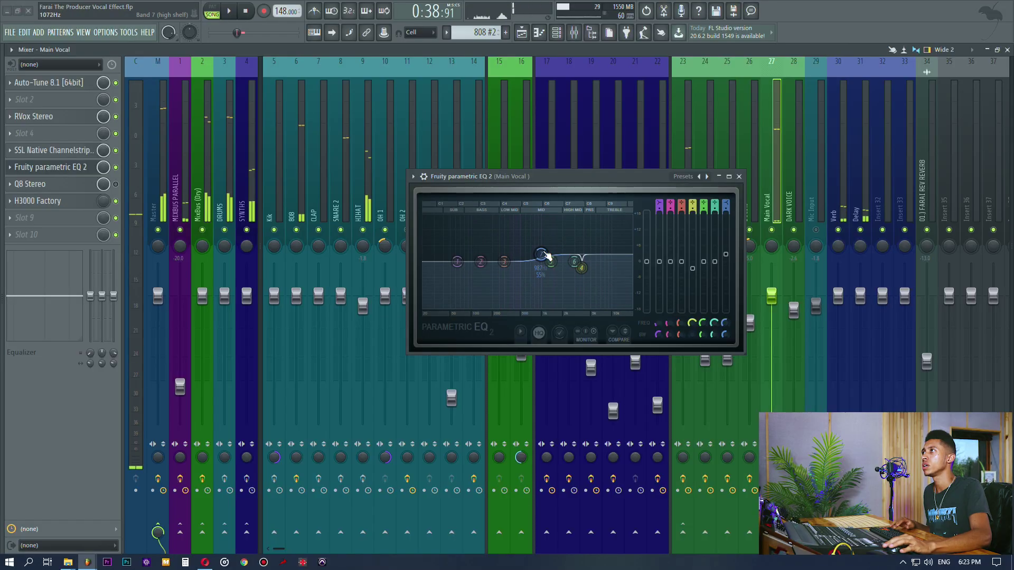
drag(584, 262, 600, 236)
key(ctrl+z)
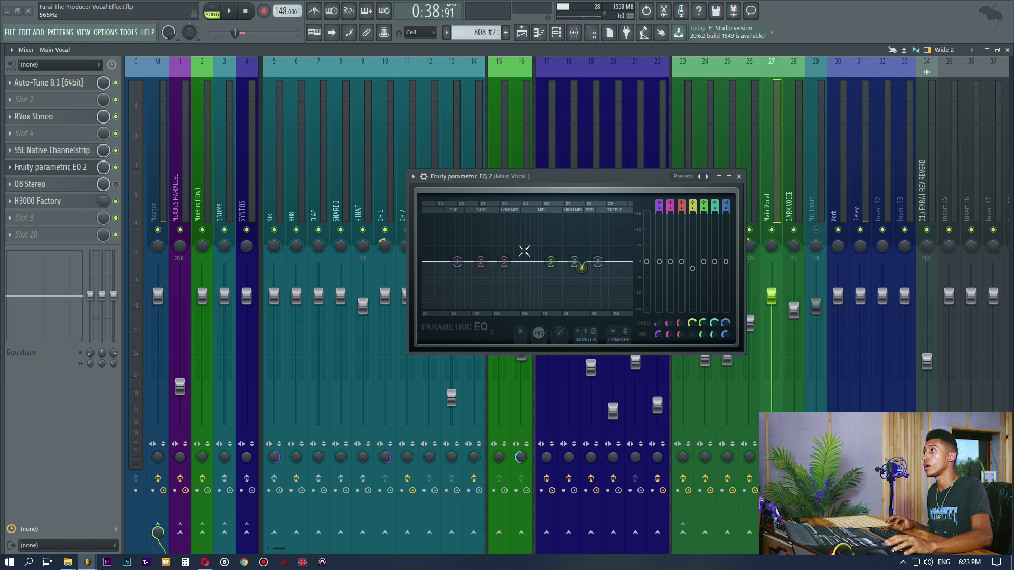
Set band 1's low shelf to a 2.5 dB cut at 380 Hz, and place the SSL Native Channelstrip alongside for comparison.
drag(482, 263, 524, 277)
key(ctrl+z)
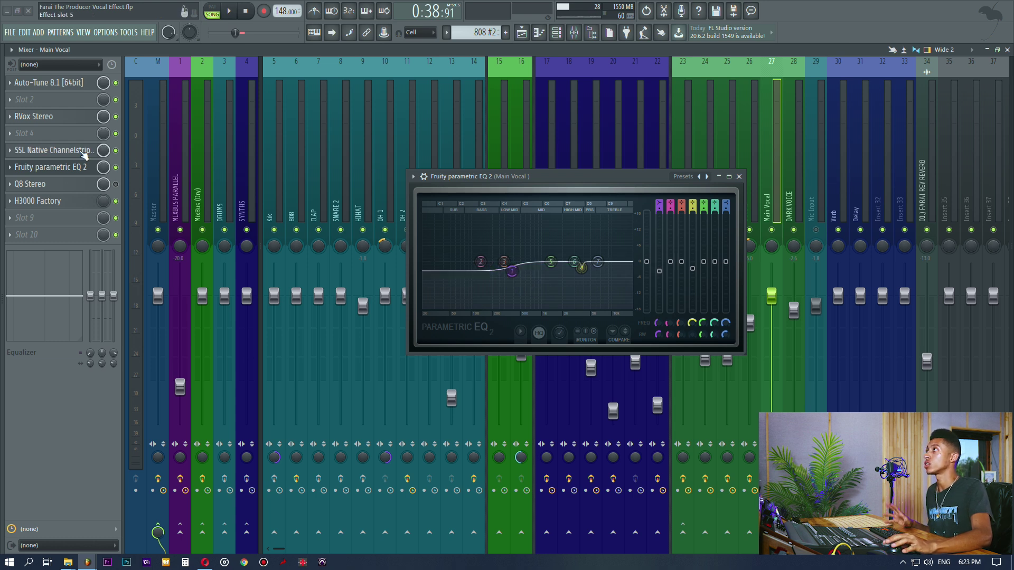
click(53, 150)
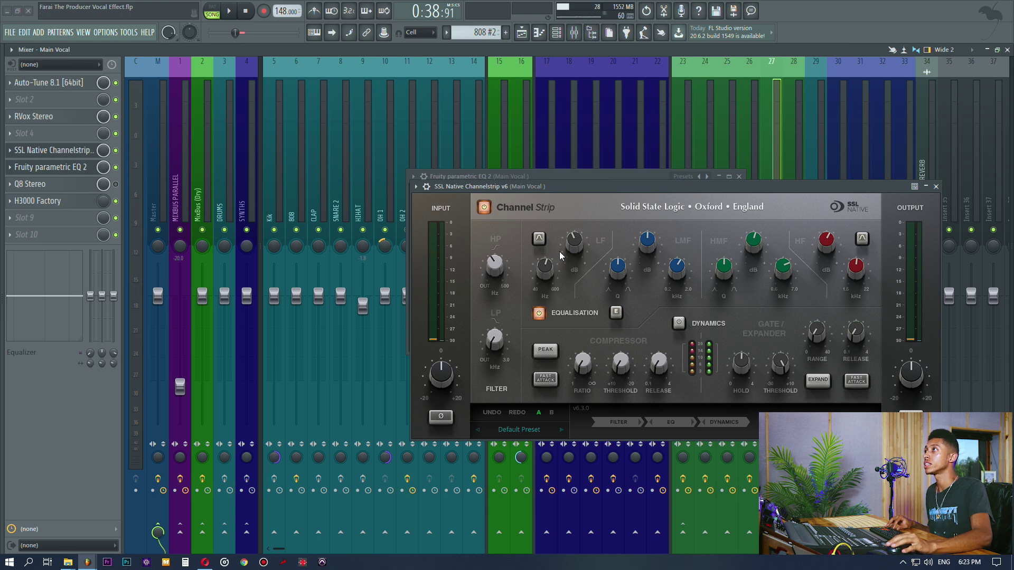
drag(572, 186, 699, 178)
click(525, 177)
drag(659, 273, 659, 269)
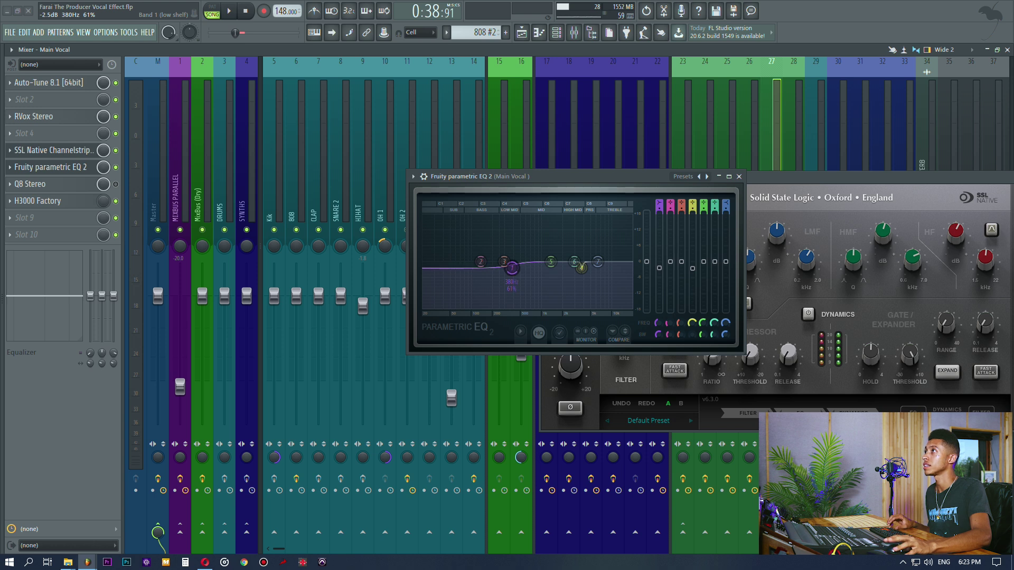
Examine the equalisation section of the SSL Native Channelstrip, and close its window.
drag(827, 175, 820, 183)
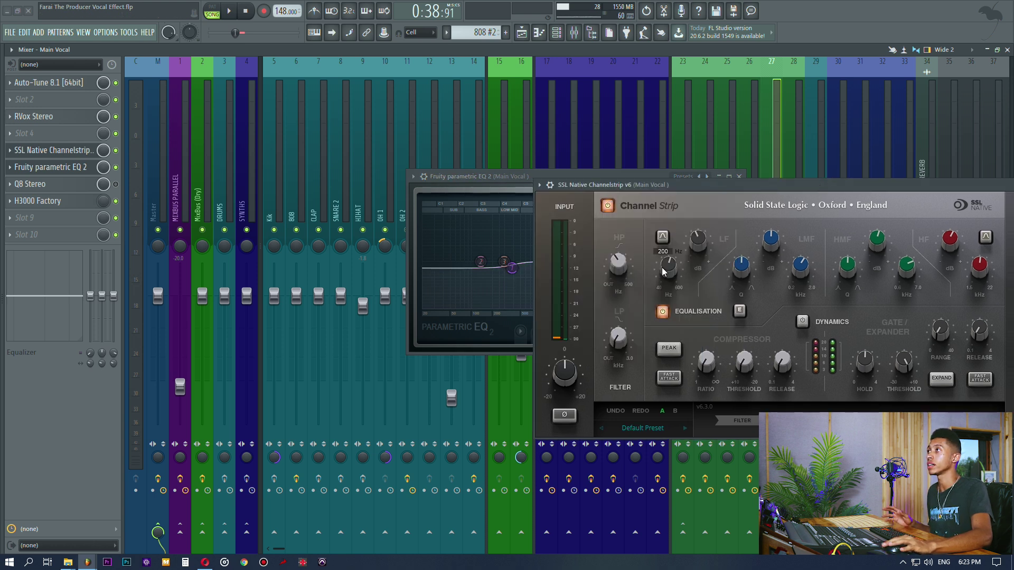
click(489, 198)
click(771, 197)
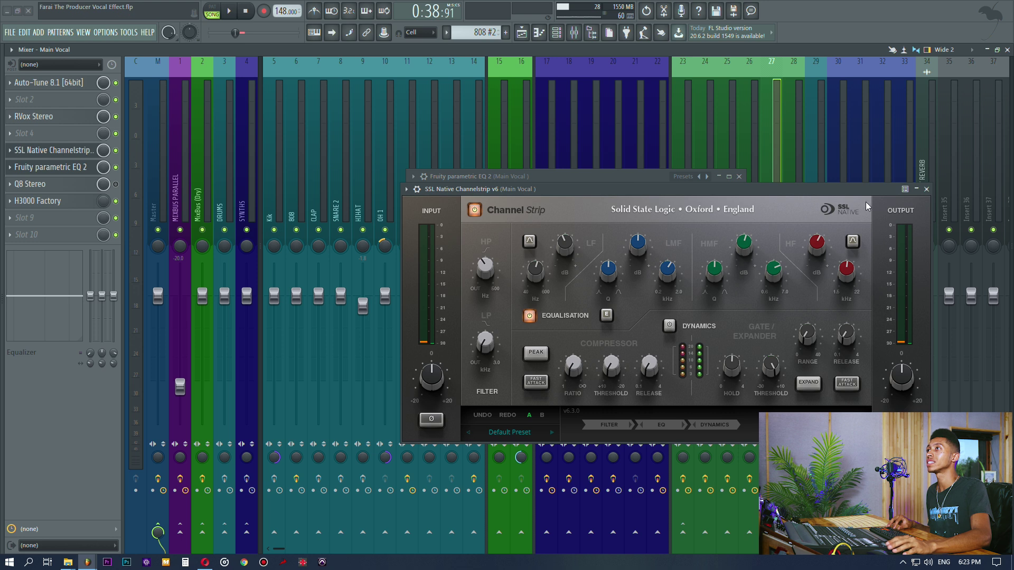
click(926, 190)
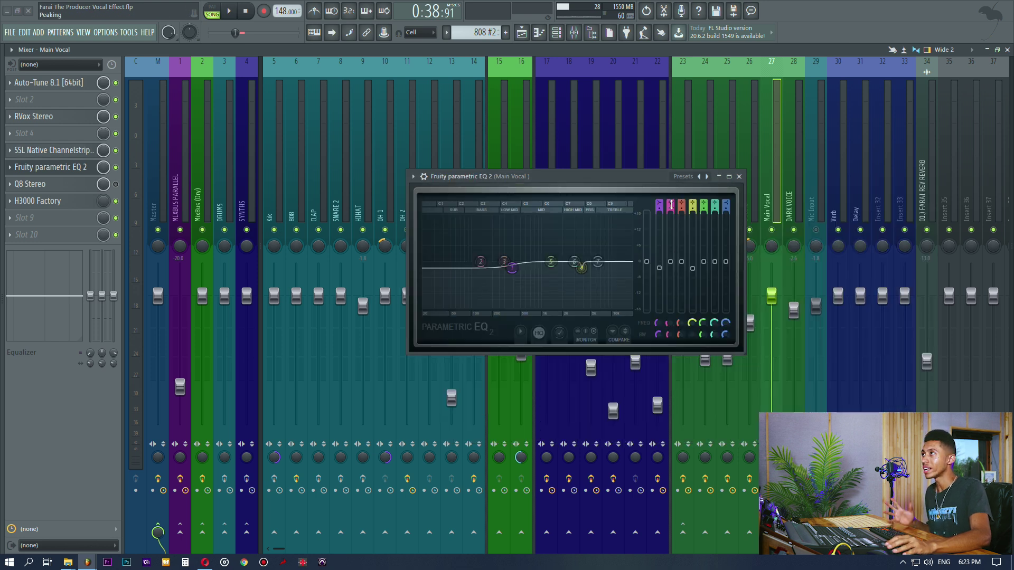
Try band 2 as a steep high pass filter with its cutoff lowered to just above 80 Hz.
scroll(671, 205, down, 4)
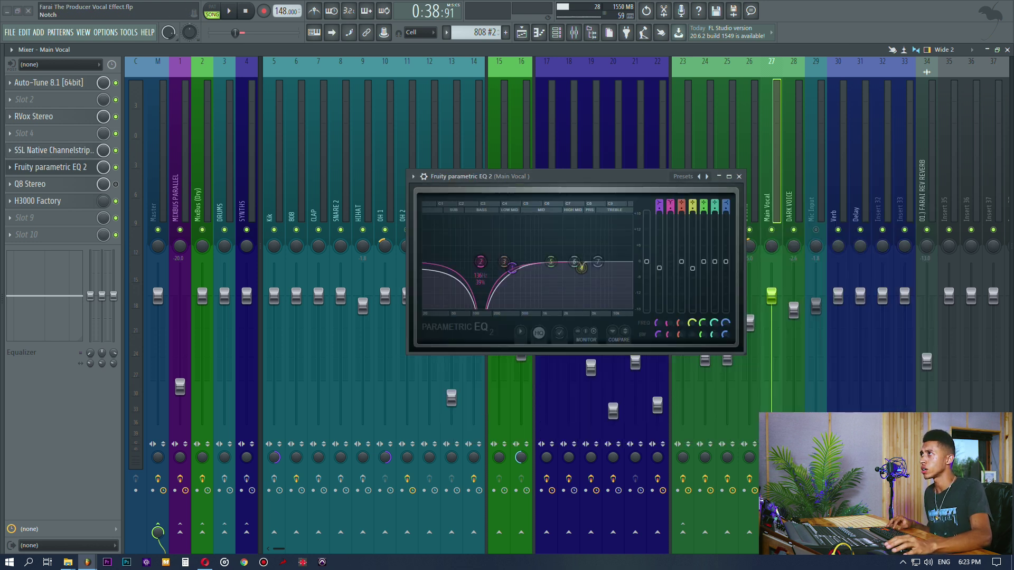
scroll(671, 205, up, 1)
drag(669, 335, 669, 328)
drag(480, 261, 470, 261)
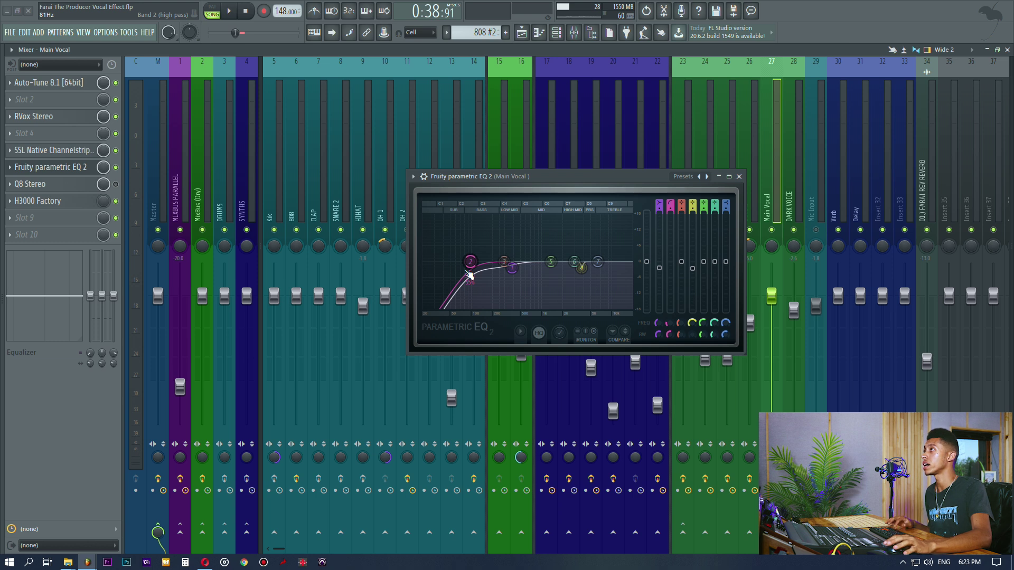
drag(469, 275, 474, 275)
Deepen band 1's low shelf cut and nudge up band 2's cutoff while auditioning the vocal with the SSL Native Channelstrip bypassed.
key(space)
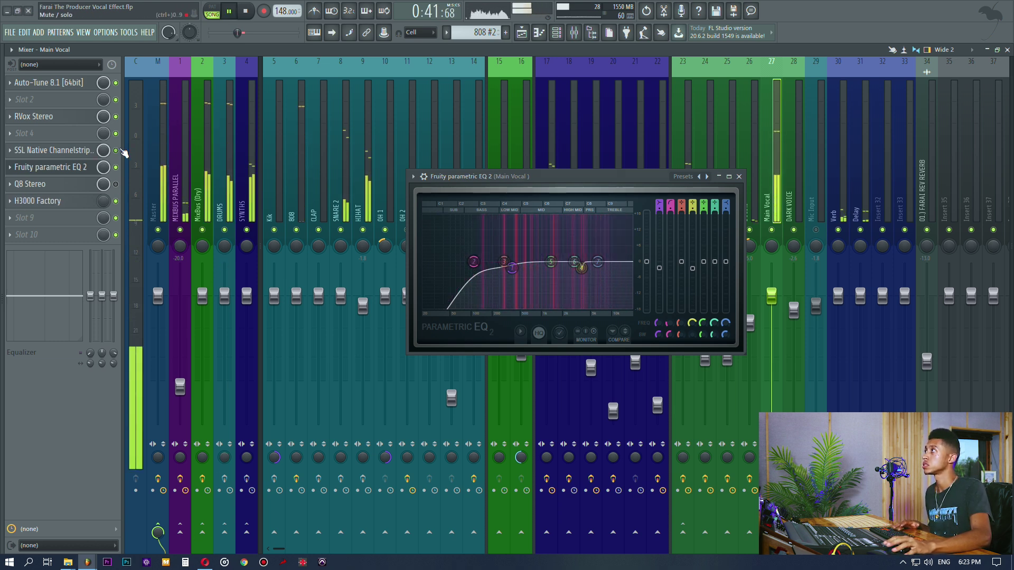
drag(511, 268, 476, 261)
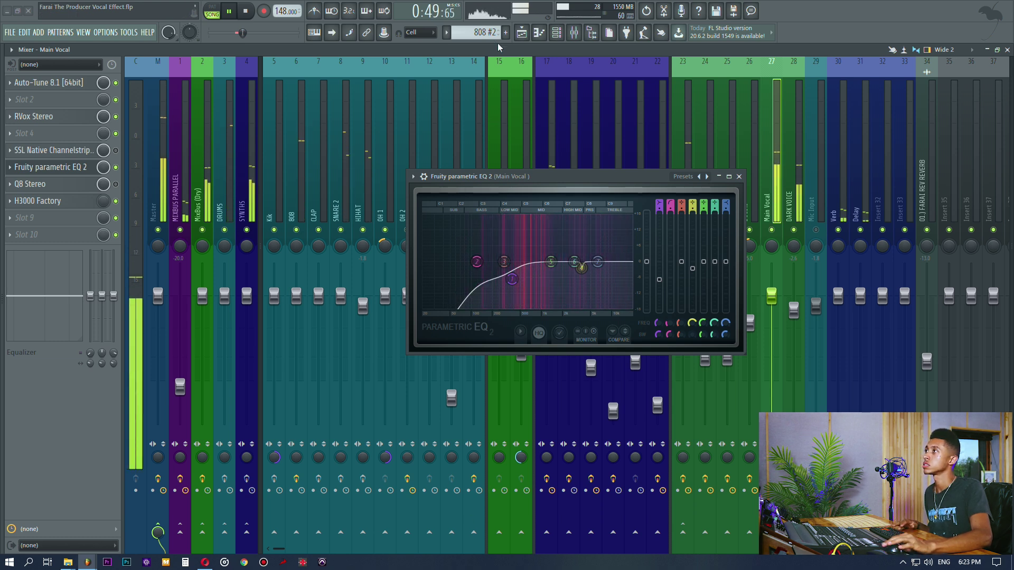
key(space)
drag(659, 326, 659, 343)
click(116, 150)
Return band 1 to a flat response in the low end and disable band 2's high pass filter.
drag(593, 176, 532, 159)
mouse_move(395, 262)
mouse_down()
mouse_move(394, 243)
mouse_move(417, 243)
mouse_move(396, 250)
mouse_up()
mouse_move(595, 189)
mouse_down()
mouse_move(595, 199)
mouse_move(597, 188)
mouse_up()
drag(416, 244, 419, 244)
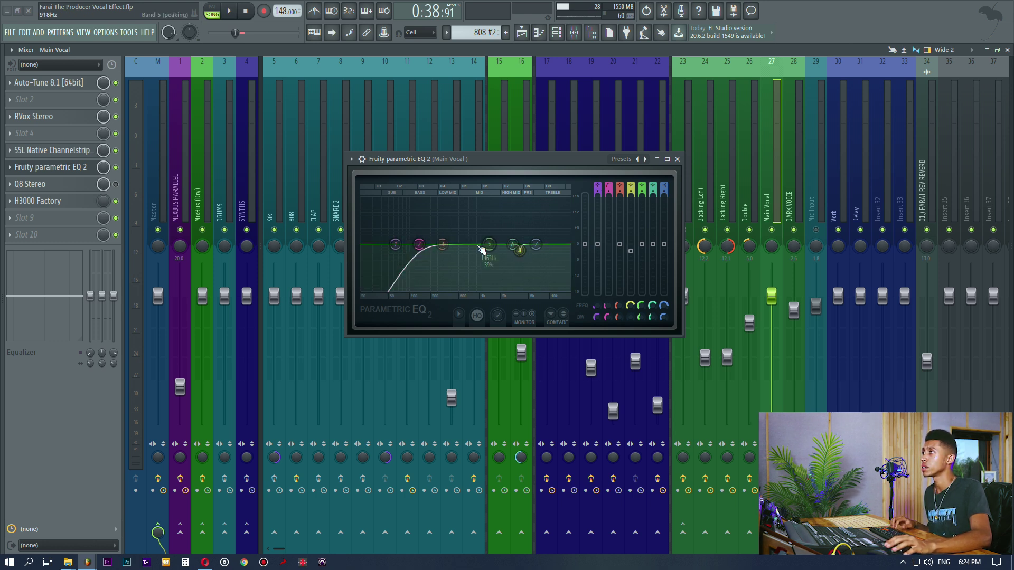
click(611, 184)
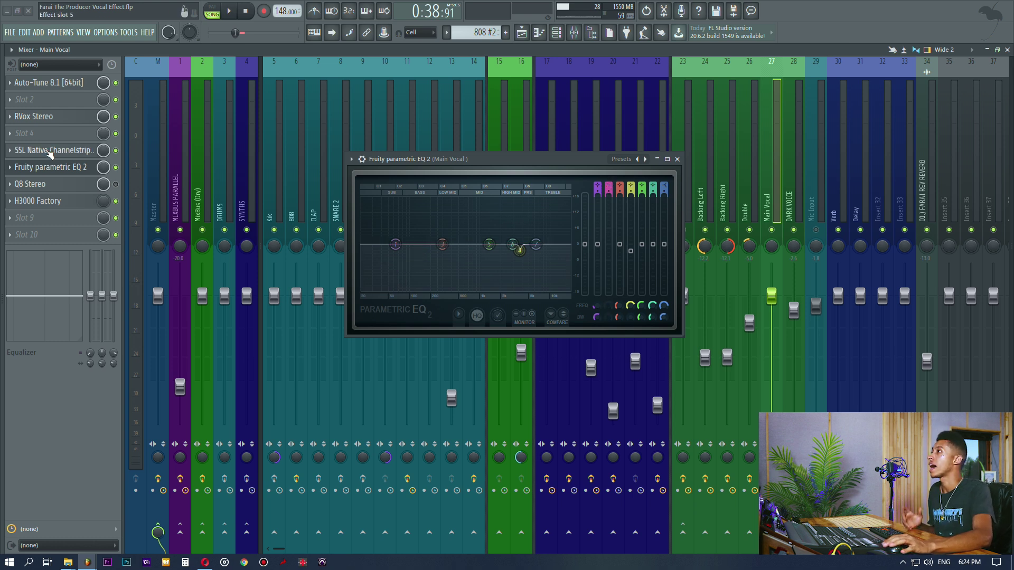
Show the SSL Native Channelstrip beside Fruity Parametric EQ 2 and compare its LF, LMF, HMF and HF controls.
click(73, 150)
drag(525, 175, 839, 147)
drag(428, 194, 402, 147)
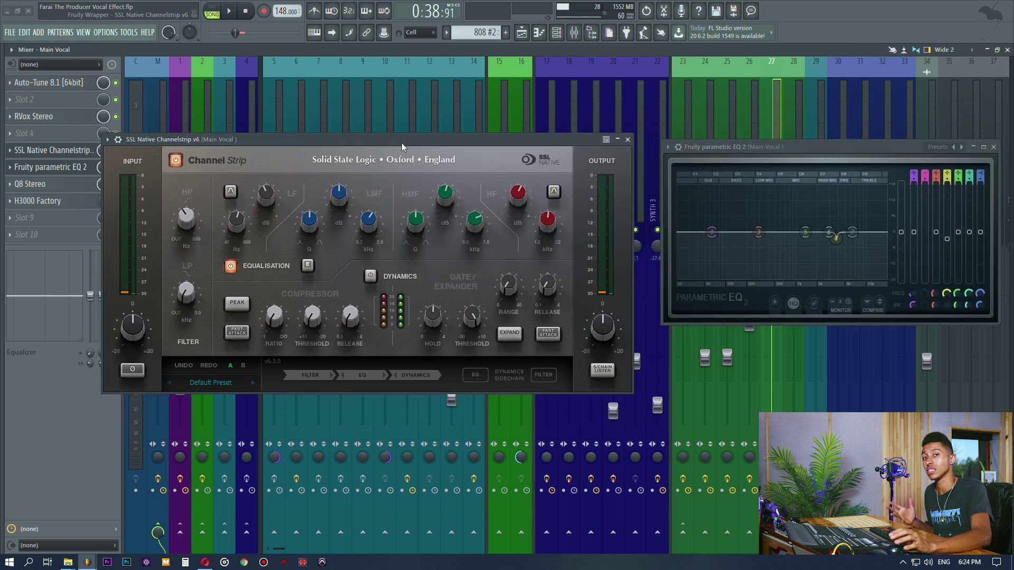
mouse_move(267, 205)
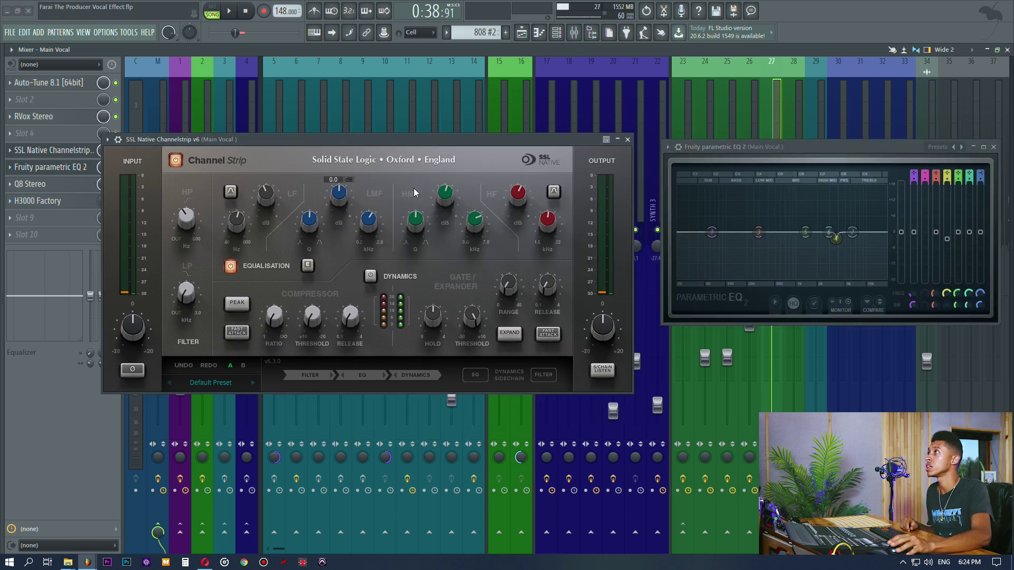
mouse_move(518, 191)
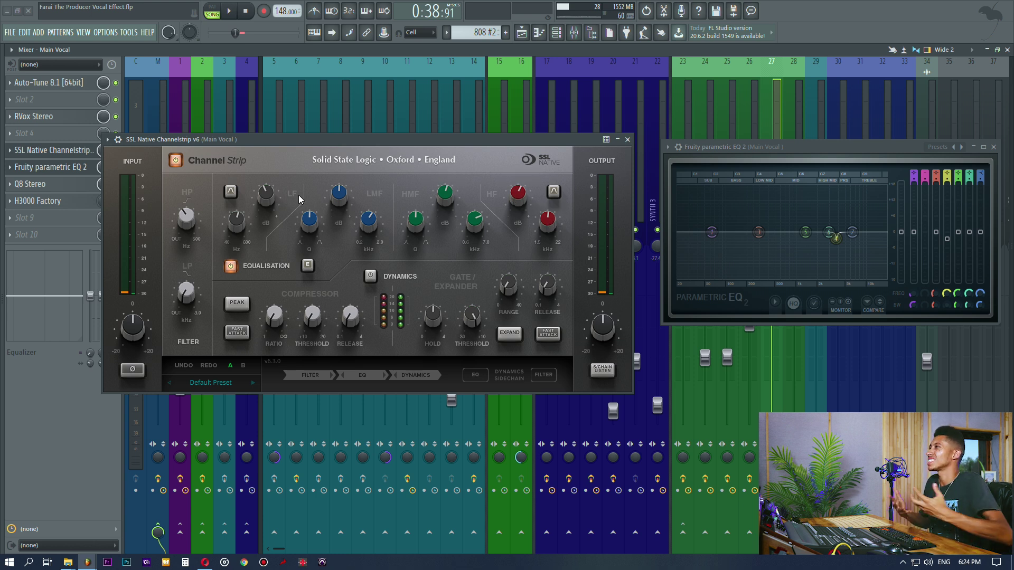
drag(775, 149, 581, 182)
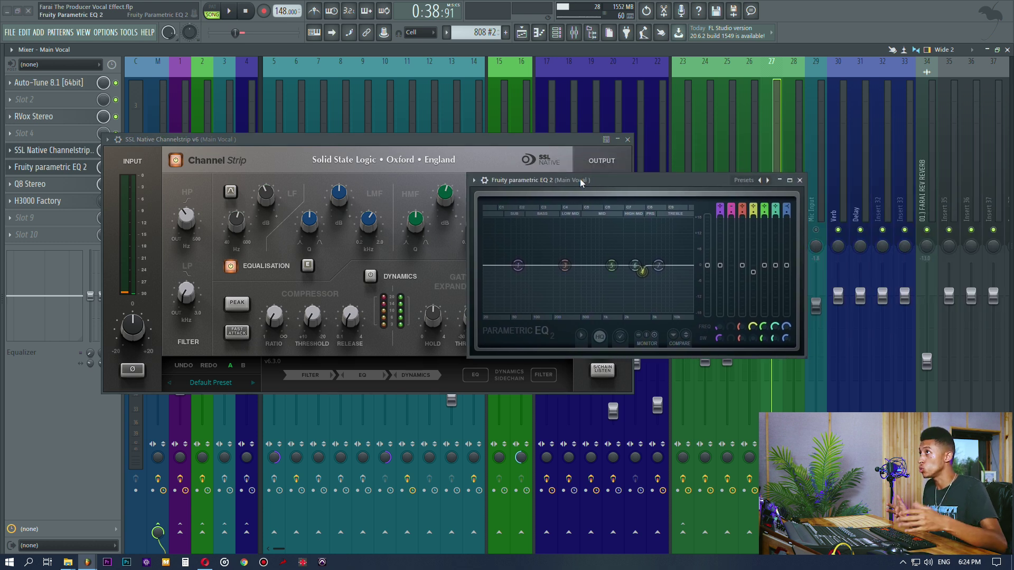
Look at the Q8 Stereo equalizer, compare the other two plugins once more, and close the SSL Native Channelstrip.
click(69, 183)
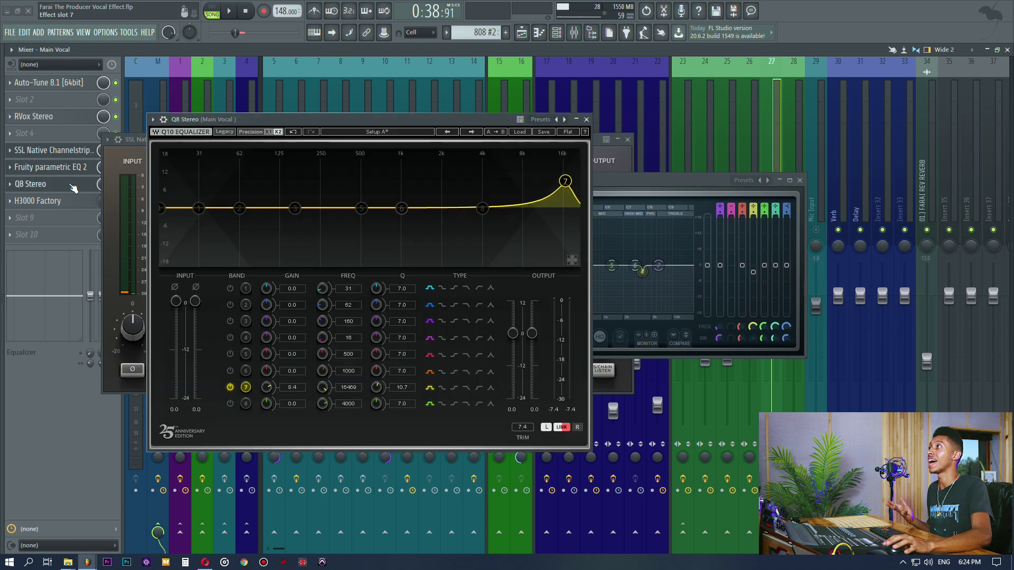
click(69, 182)
drag(405, 139, 348, 138)
drag(635, 185, 748, 185)
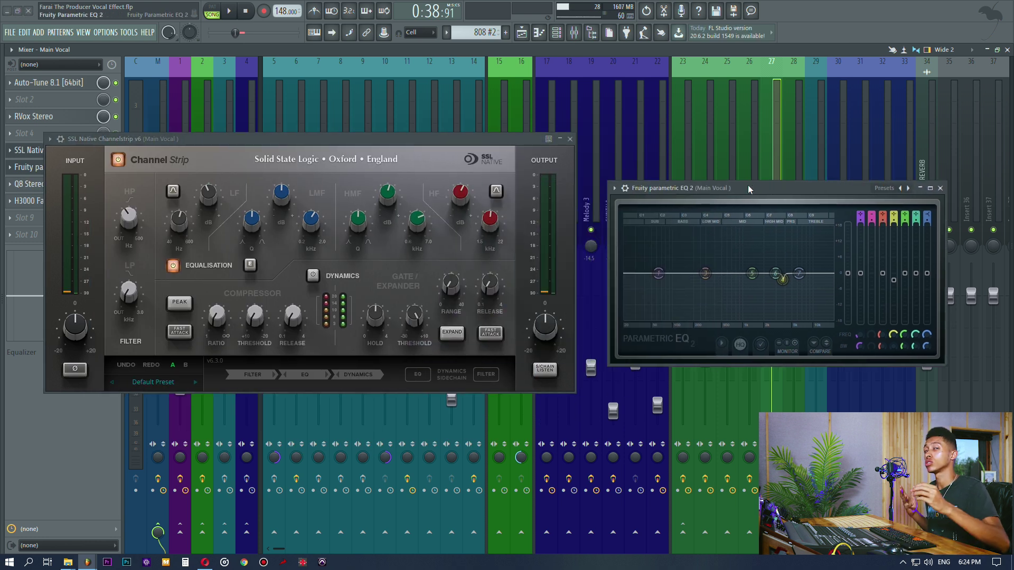
drag(748, 185, 734, 191)
click(571, 139)
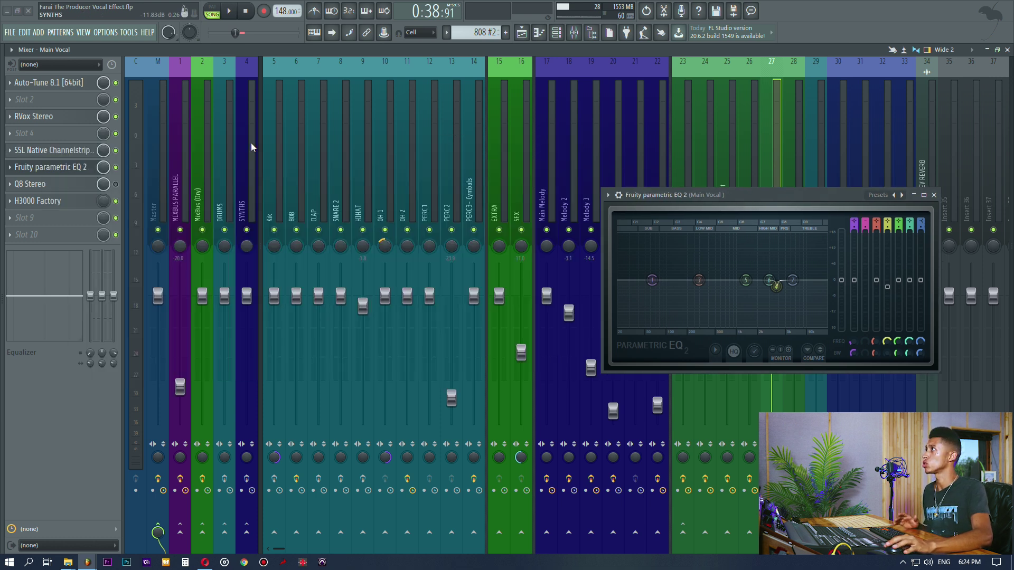
Listen to the Main Vocal with Fruity Parametric EQ 2 bypassed.
click(116, 168)
key(space)
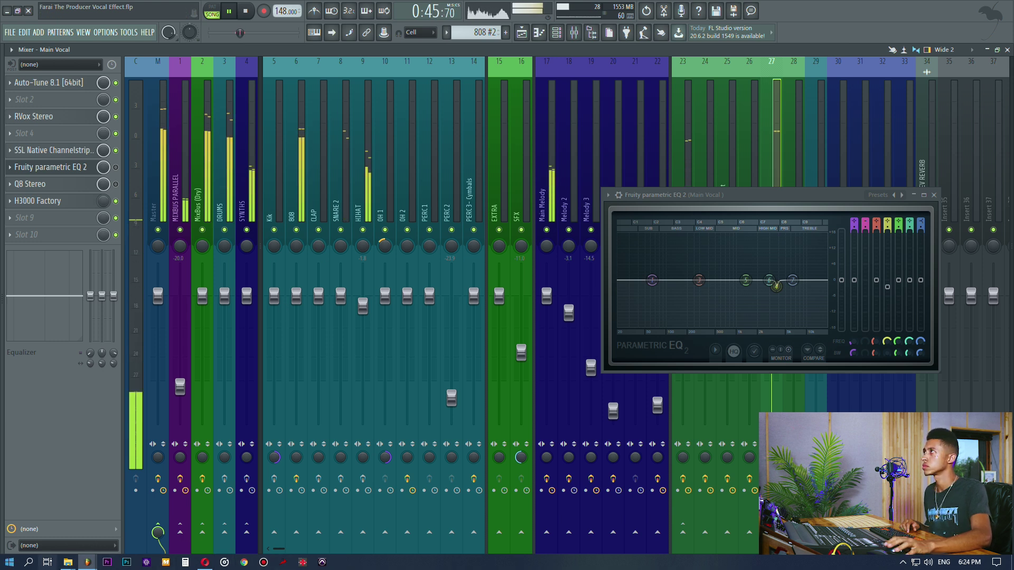
key(space)
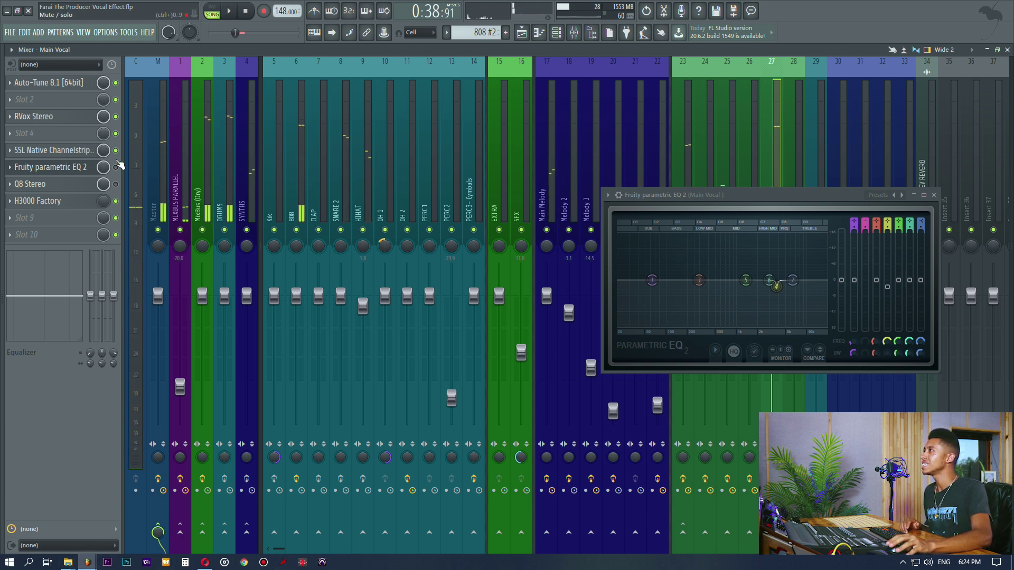
Try band 3 as a broad 7.1 dB cut at 296 Hz with 100% bandwidth, and undo it.
drag(667, 200, 516, 198)
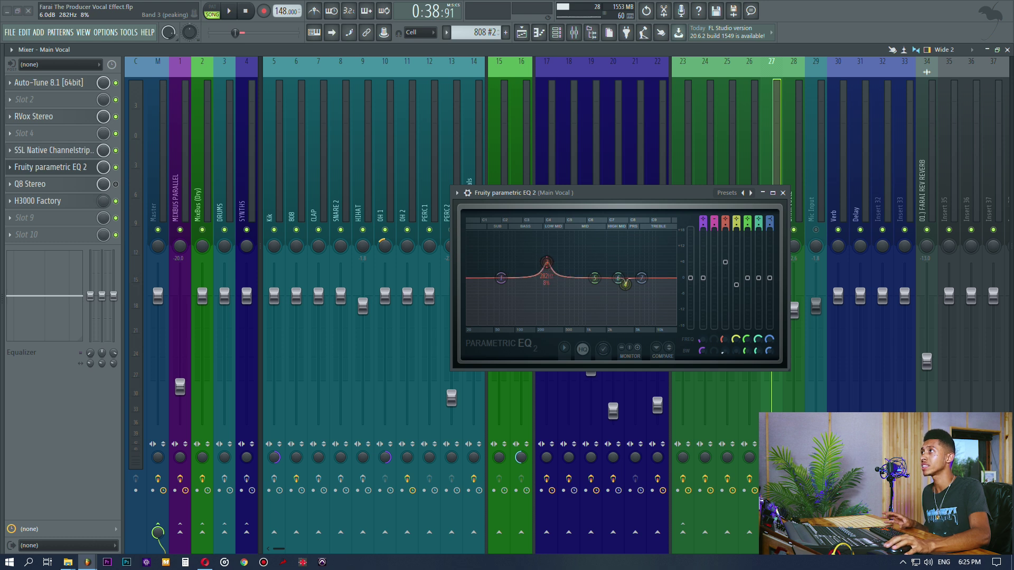
drag(559, 258, 562, 294)
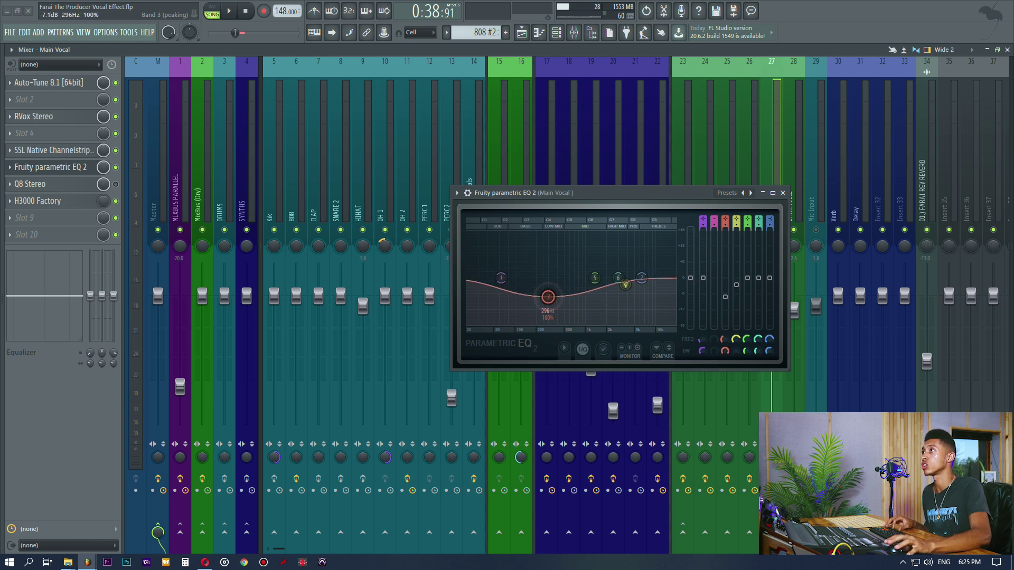
key(ctrl+z)
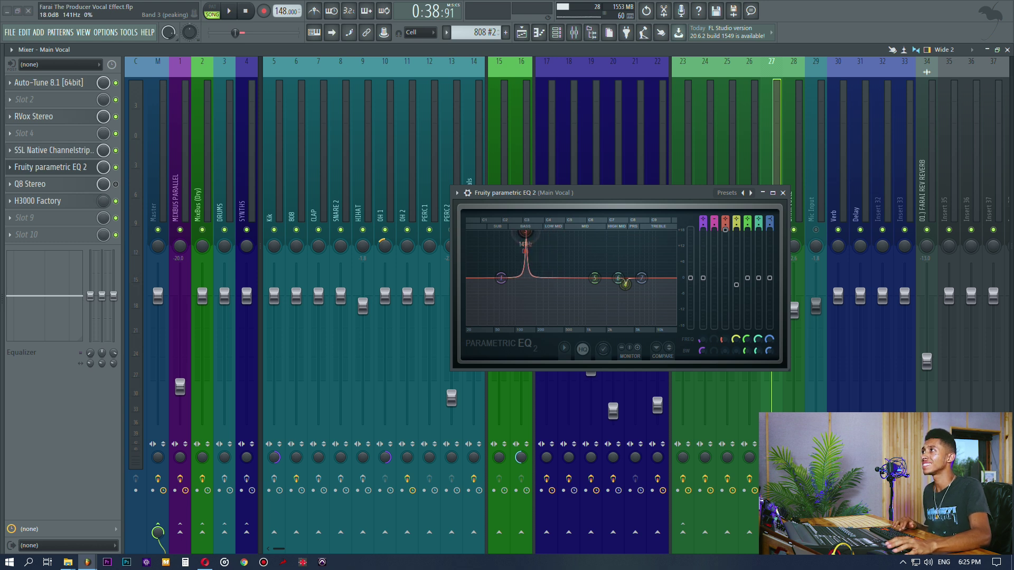
Sweep band 3 as a narrow 18 dB boost during playback with the EQ maximized, and set it to a slight cut in the low mids.
key(space)
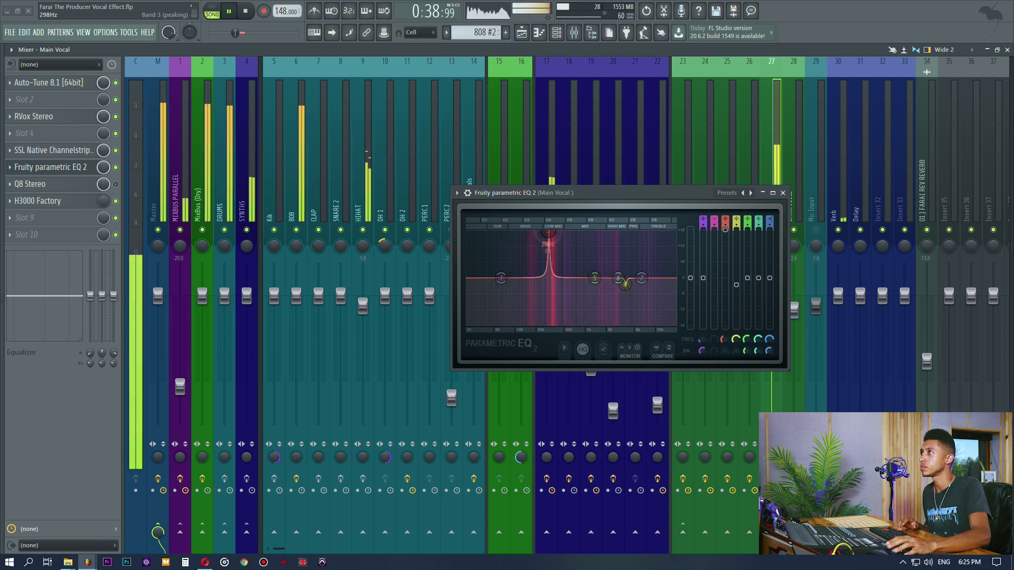
click(773, 193)
drag(352, 46, 361, 46)
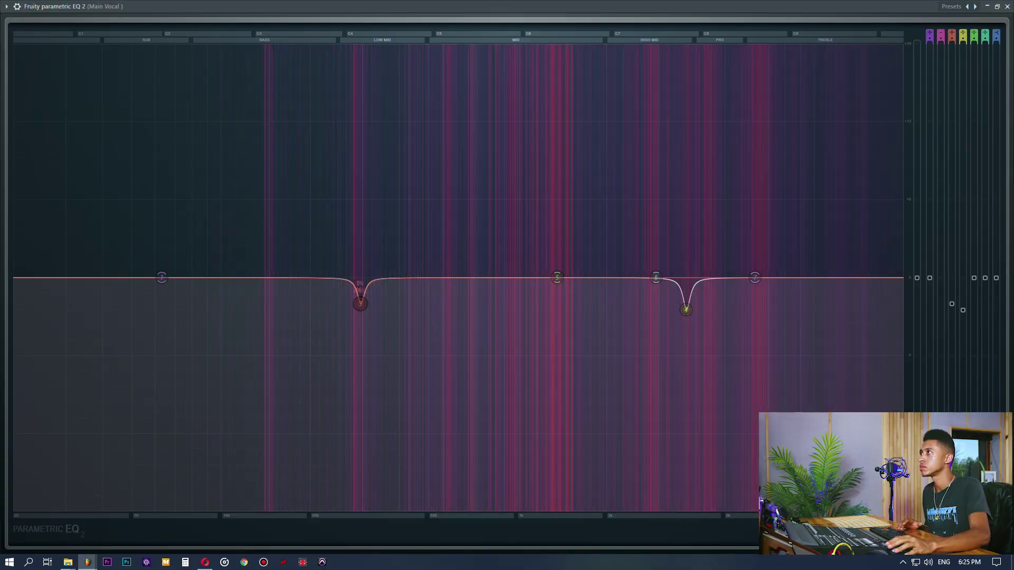
drag(360, 304, 360, 301)
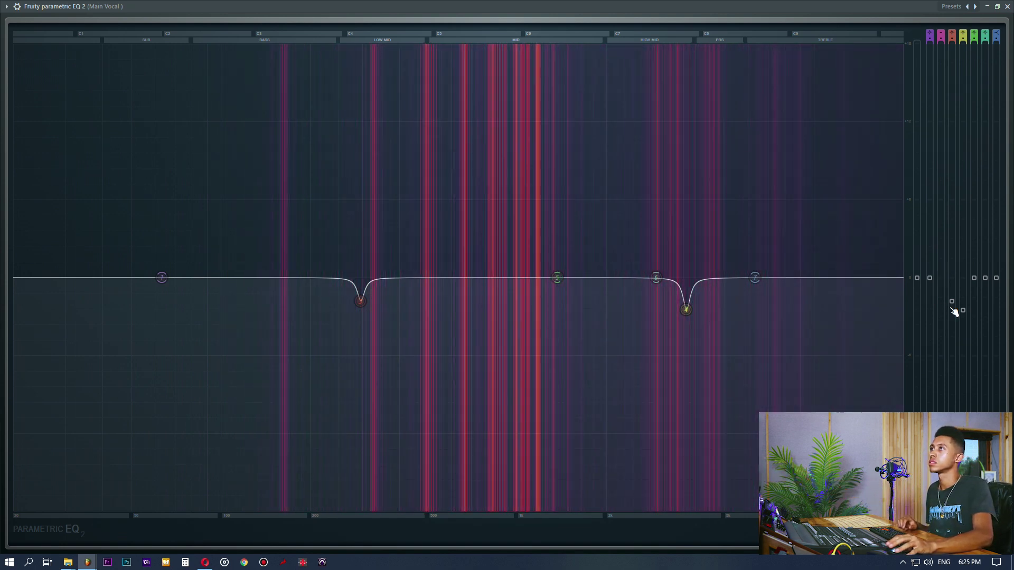
drag(952, 301, 953, 299)
drag(952, 62, 952, 307)
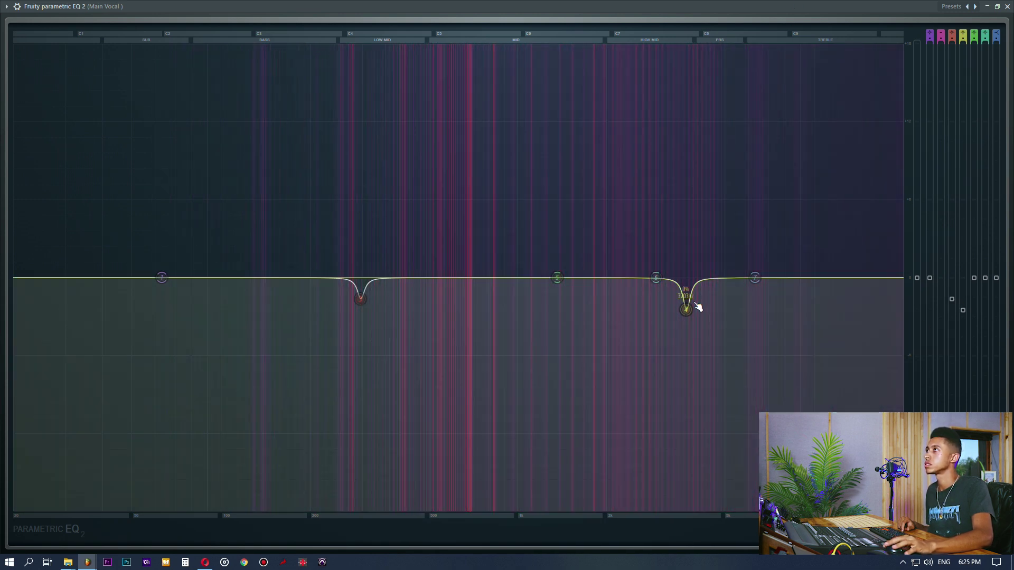
Sweep band 5 as a narrow full boost through the bass and low mids, and set it to a slight cut at the upper low-mid edge.
drag(557, 278, 395, 46)
scroll(536, 260, down, 5)
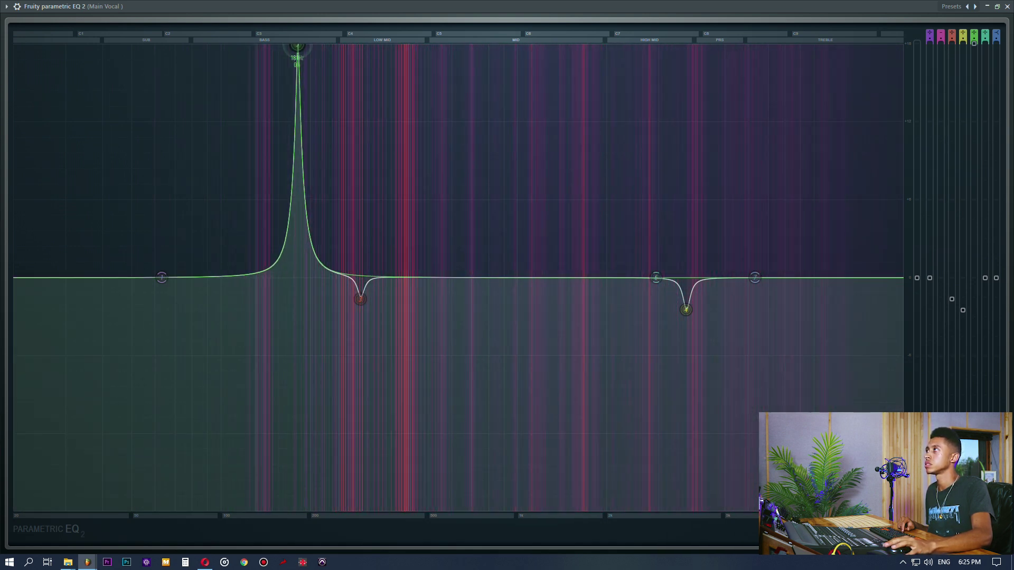
drag(402, 45, 401, 46)
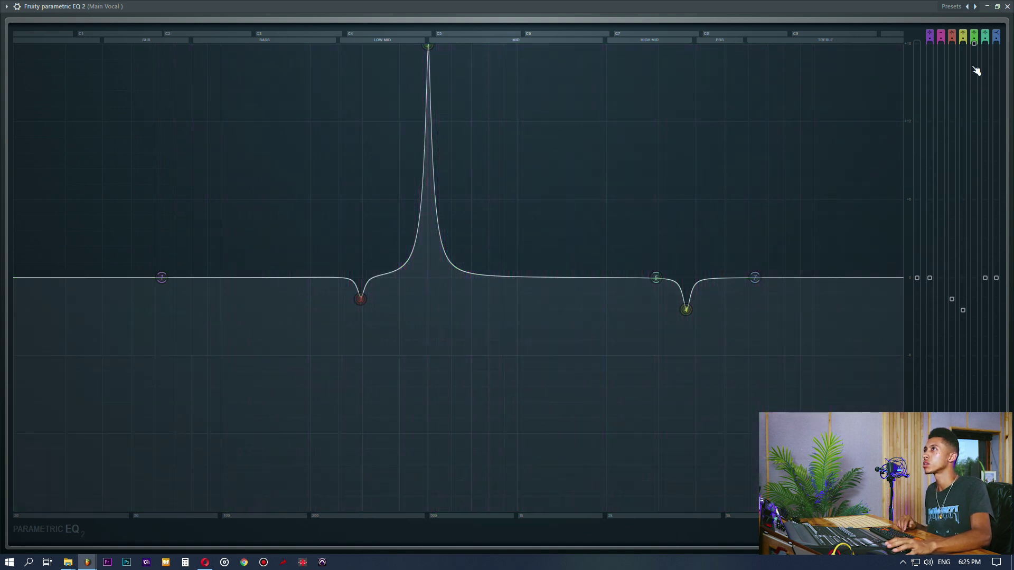
drag(976, 70, 973, 314)
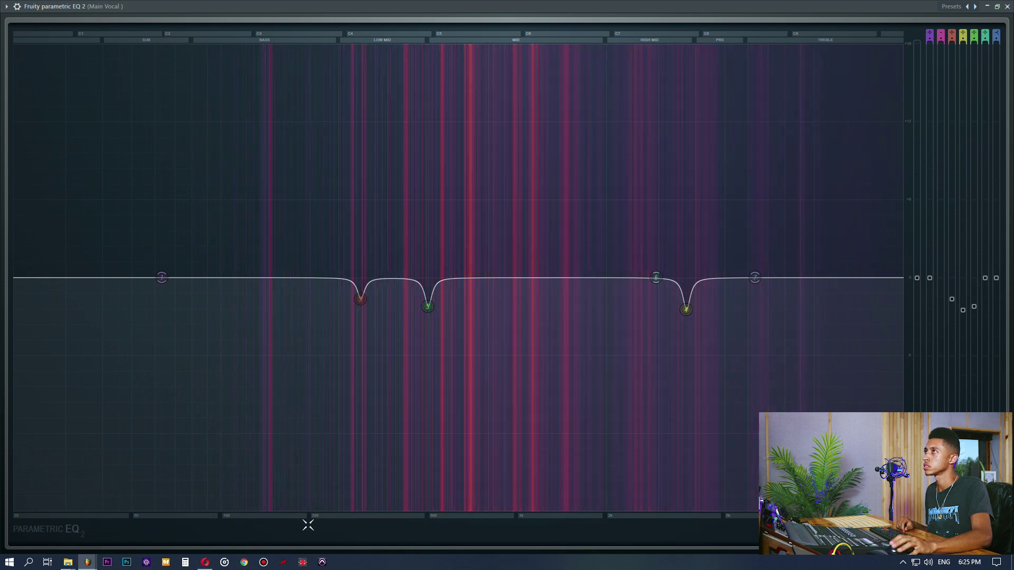
Compare the vocal with Fruity Parametric EQ 2 bypassed and active, and try a slightly different band 3 cut before undoing it.
click(999, 7)
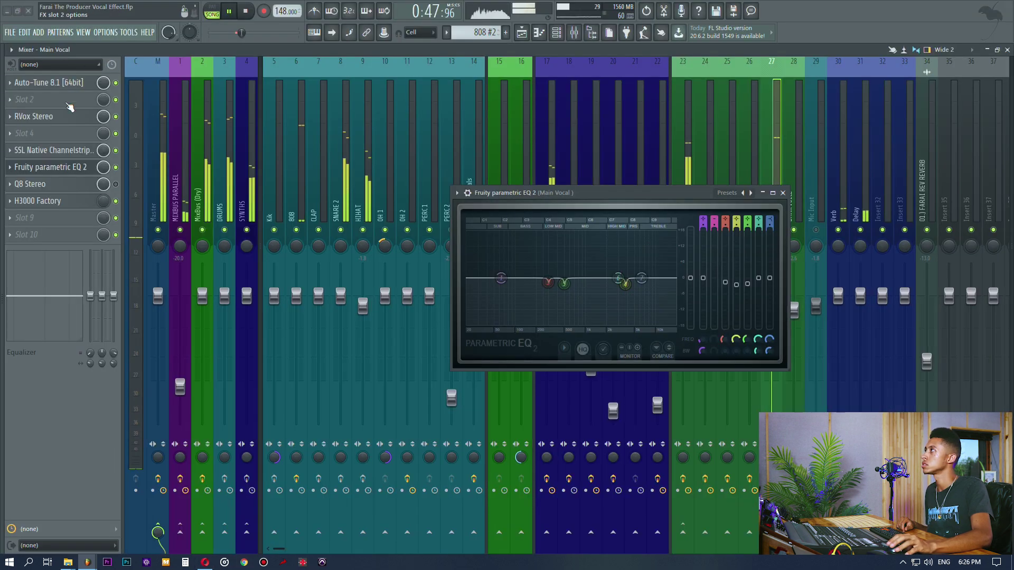
click(116, 167)
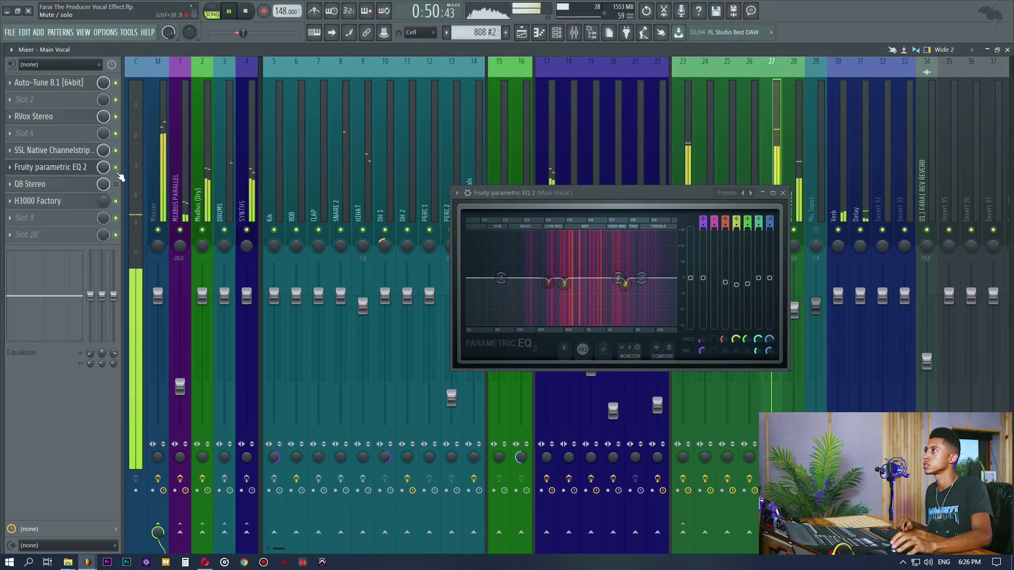
click(773, 192)
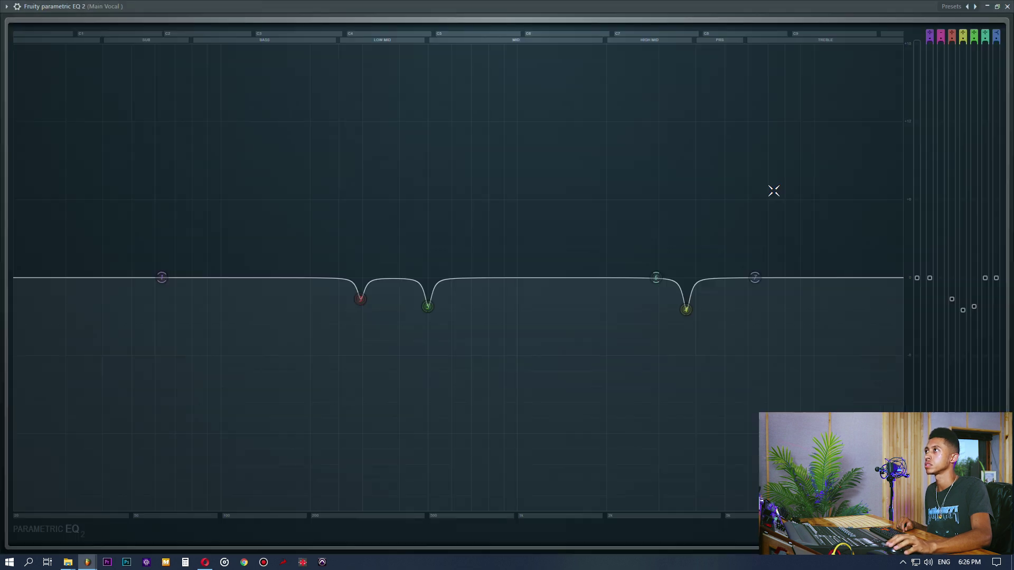
drag(952, 310, 952, 315)
key(ctrl+z)
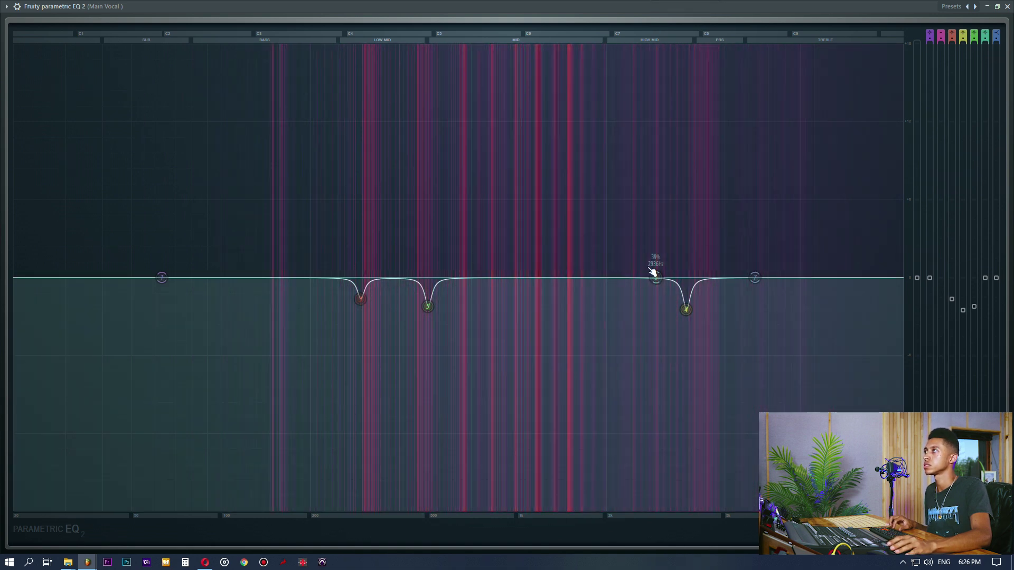
Sweep band 6 as a narrow full boost through the low mids, and set it to a slight cut between bands 3 and 5.
drag(656, 278, 389, 221)
scroll(389, 222, down, 5)
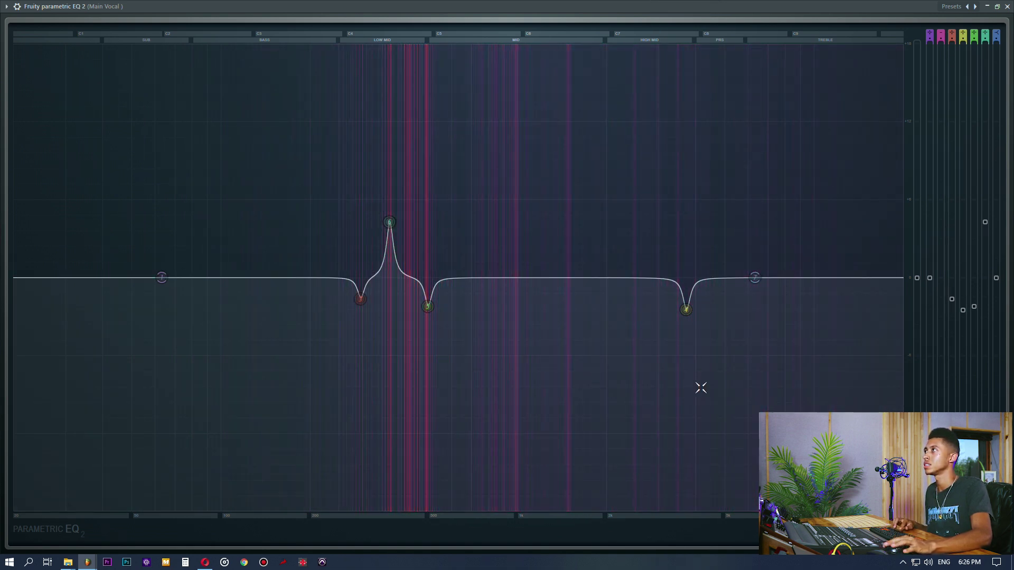
drag(394, 46, 454, 47)
drag(388, 47, 392, 46)
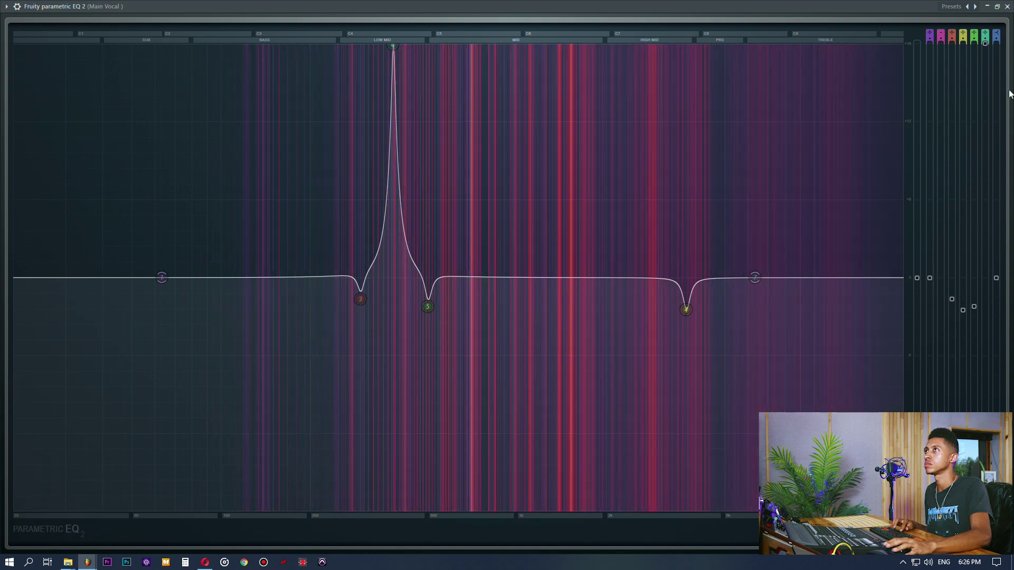
click(393, 46)
drag(393, 330, 392, 302)
mouse_move(985, 301)
mouse_down()
mouse_move(985, 311)
mouse_move(985, 296)
mouse_up()
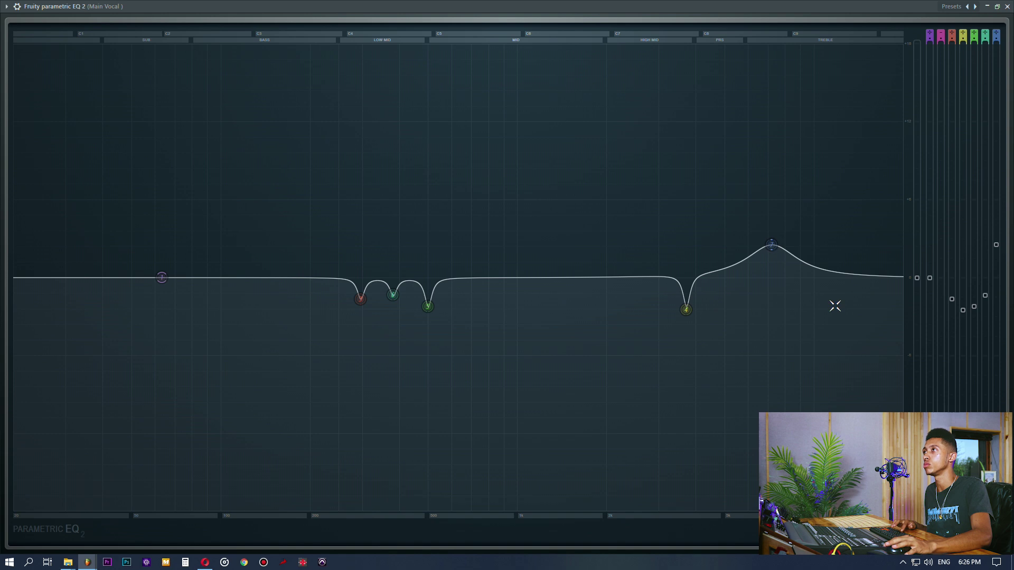
Move band 7 to the 20 kHz upper end of the treble and boost it by about 11 dB during playback.
drag(775, 245, 868, 233)
scroll(869, 144, up, 3)
drag(849, 173, 902, 96)
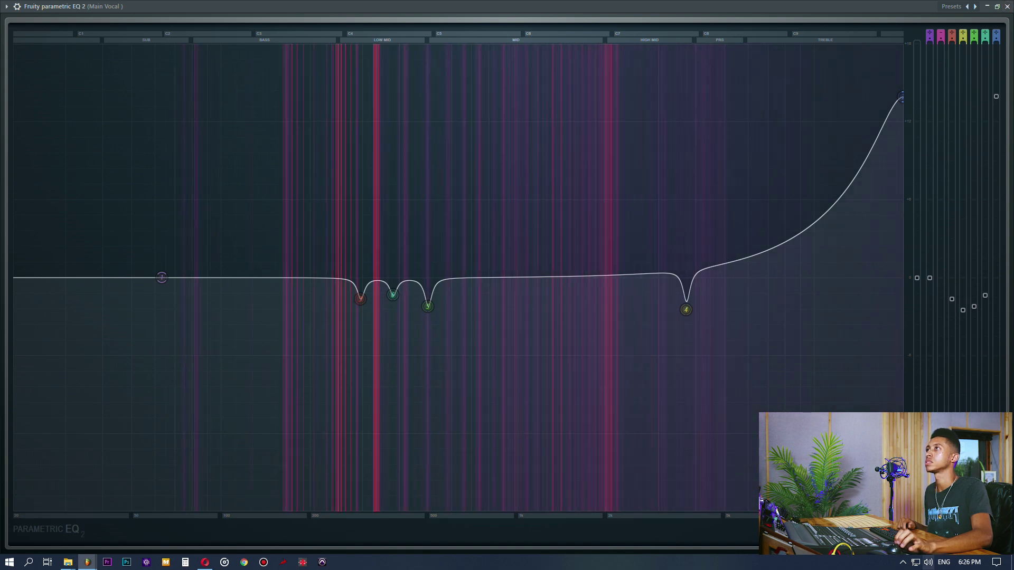
drag(996, 96, 996, 128)
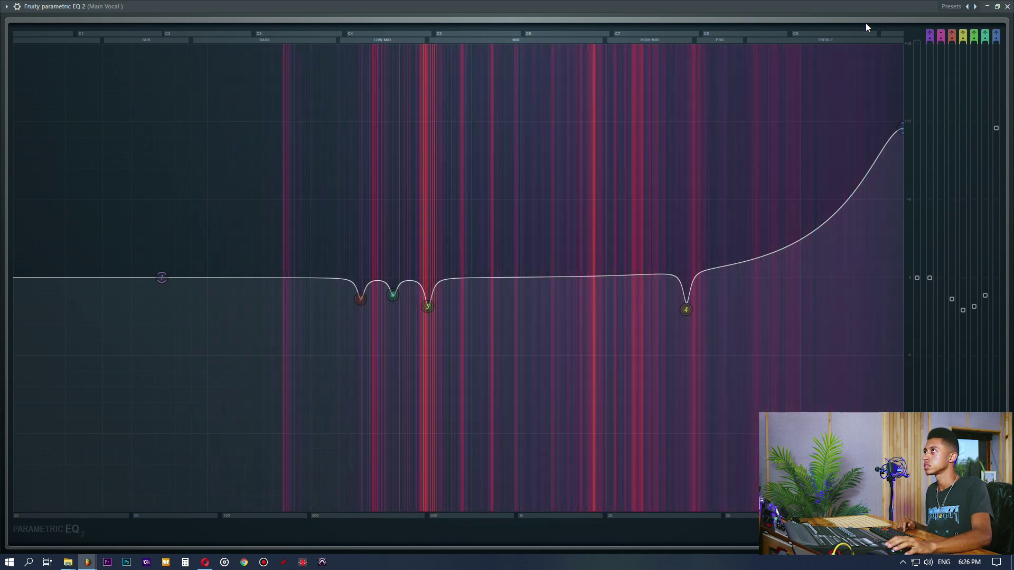
Compare the vocal with Fruity Parametric EQ 2 bypassed, and lower the band 7 boost to about 10 dB.
click(1006, 7)
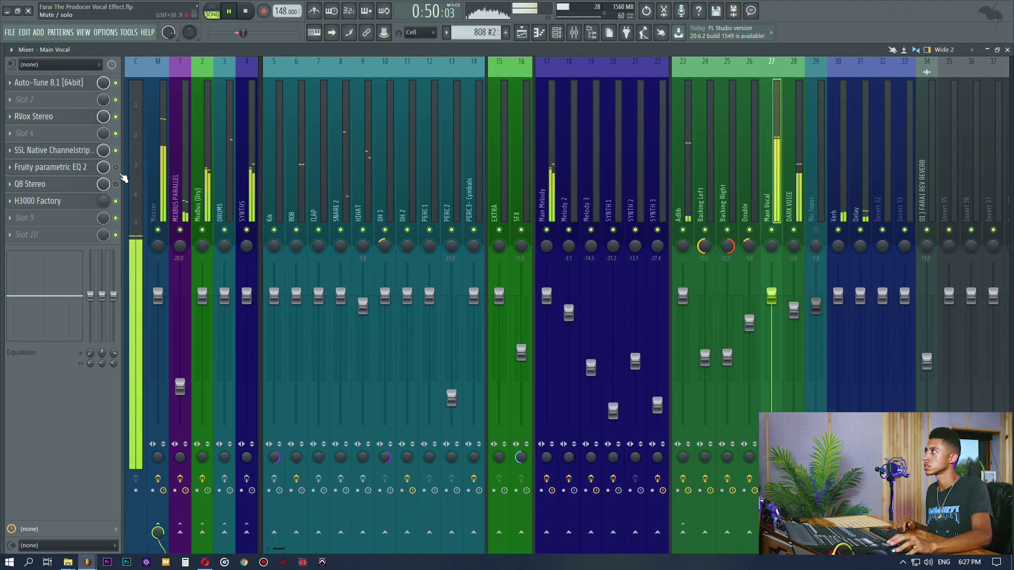
click(68, 168)
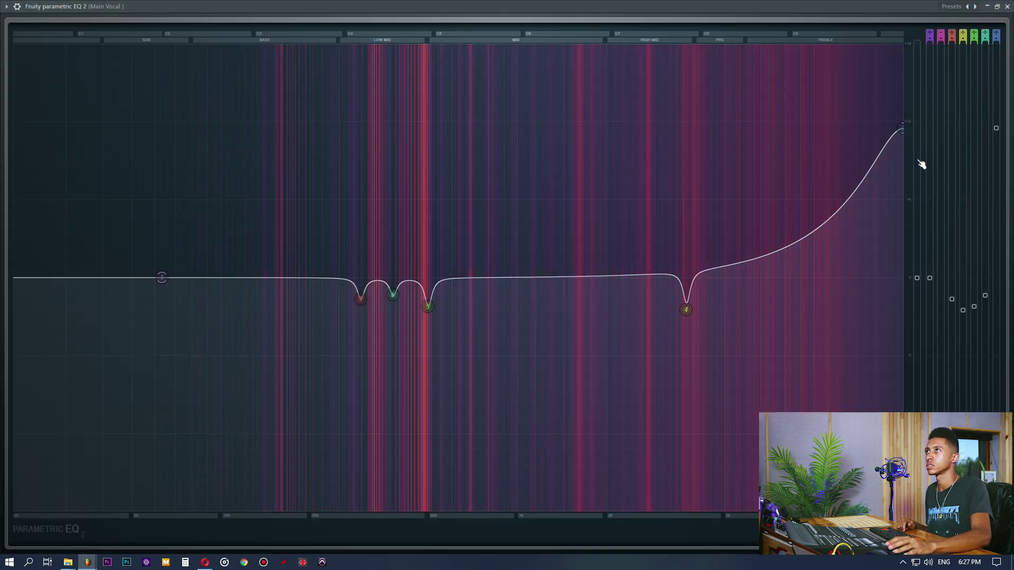
drag(996, 127, 996, 145)
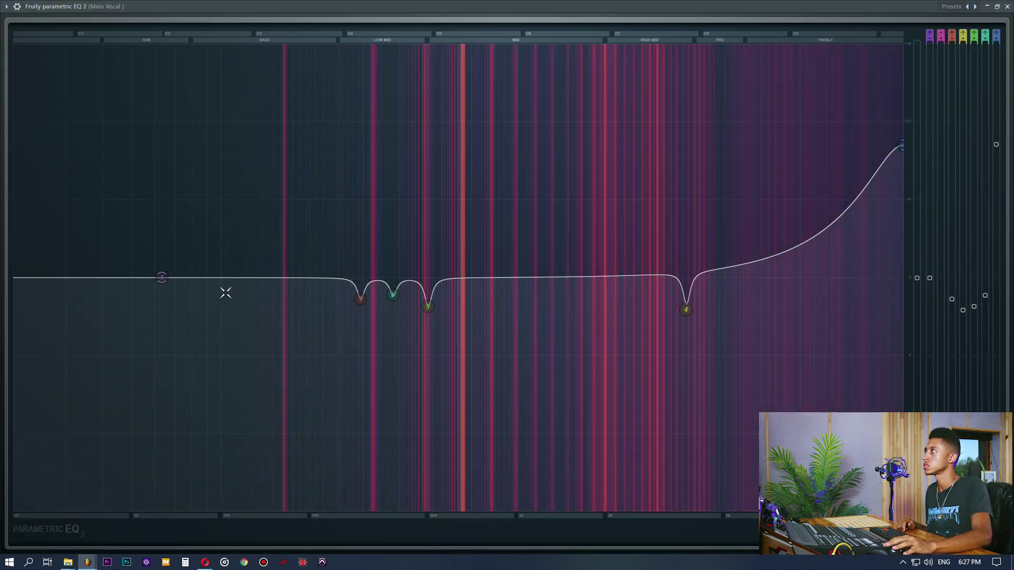
Narrow band 1, sweep it up through the mids, and set it to a boost of about 3 dB near 7 kHz.
drag(162, 277, 260, 279)
drag(527, 267, 561, 267)
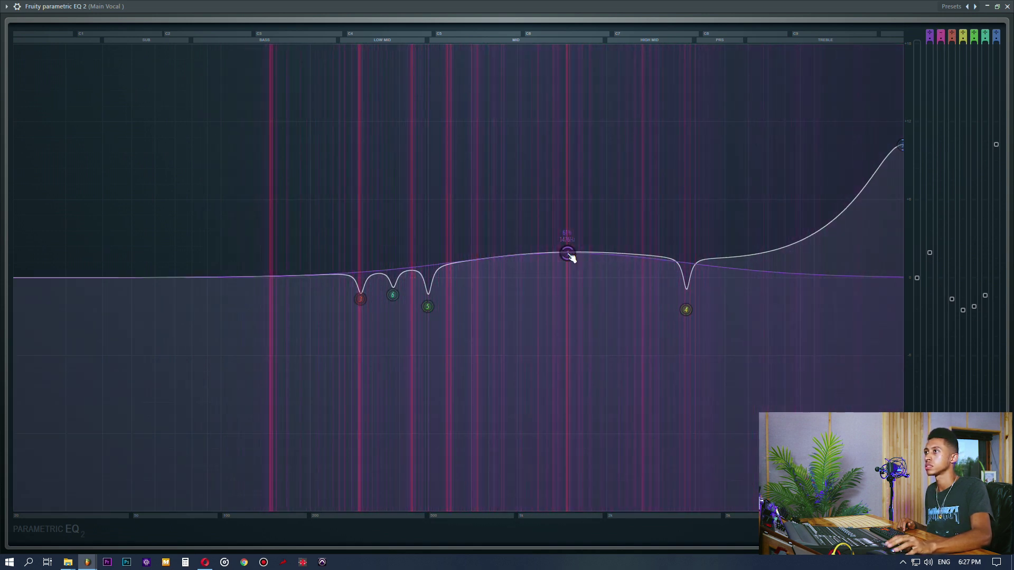
scroll(568, 254, down, 5)
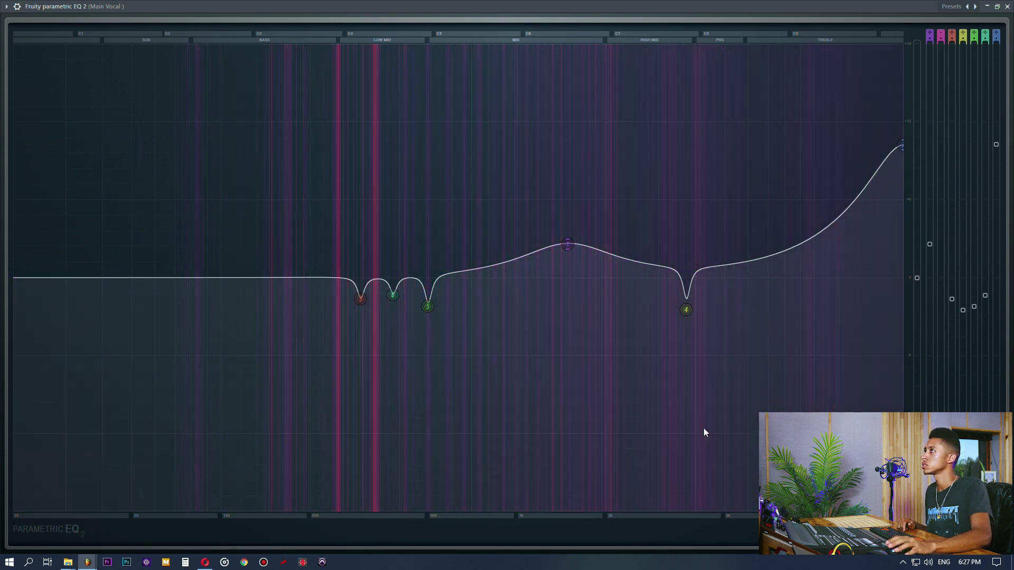
drag(567, 254, 766, 226)
drag(929, 225, 929, 234)
Restore the maximized EQ to its small window, place it over the middle of the mixer, and resume playback.
click(997, 7)
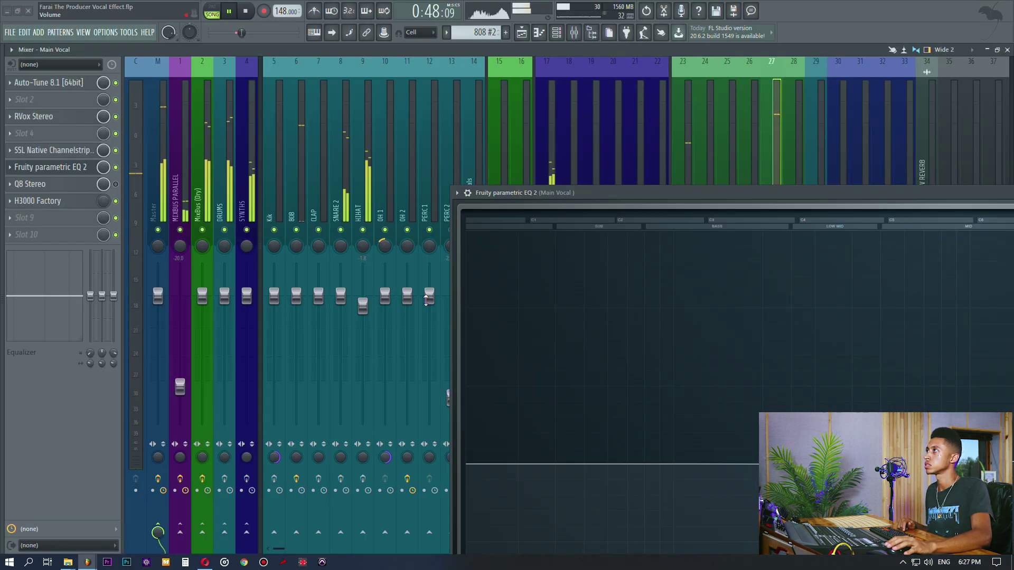
drag(582, 189, 66, 25)
drag(966, 24, 283, 392)
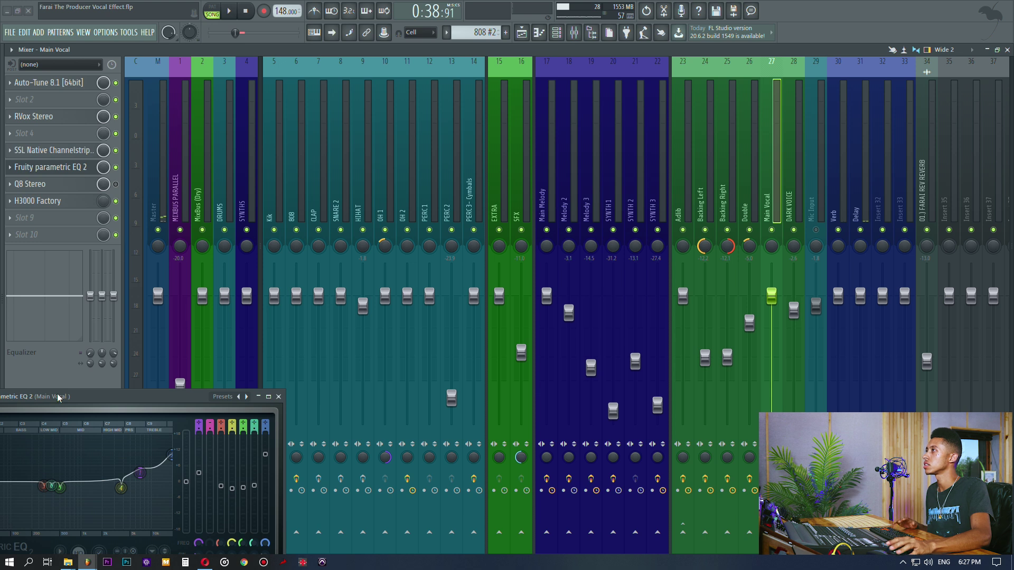
drag(58, 397, 321, 274)
key(space)
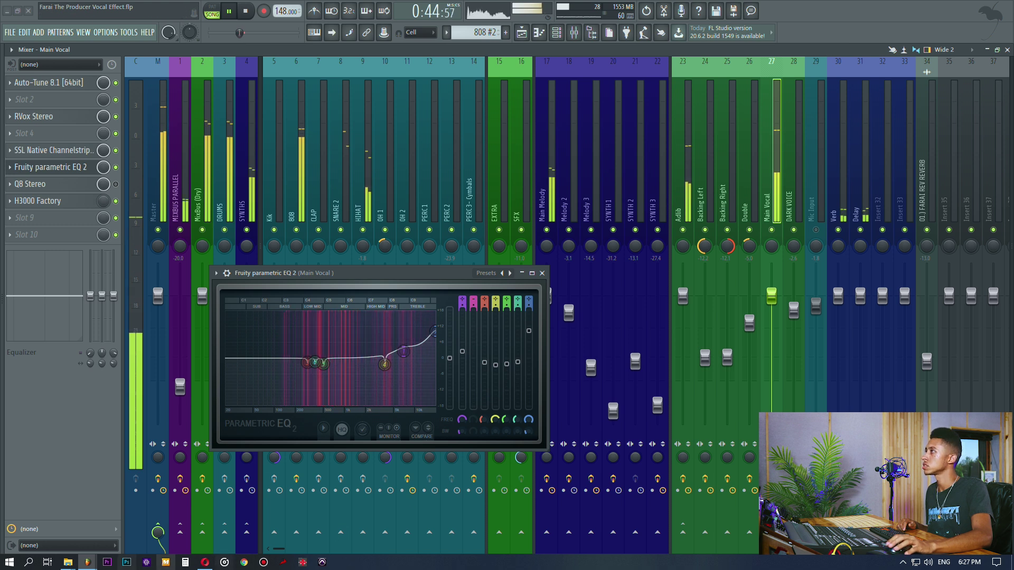
View the equalisation section of SSL Native Channelstrip during playback for comparison, and close the plugin.
click(58, 150)
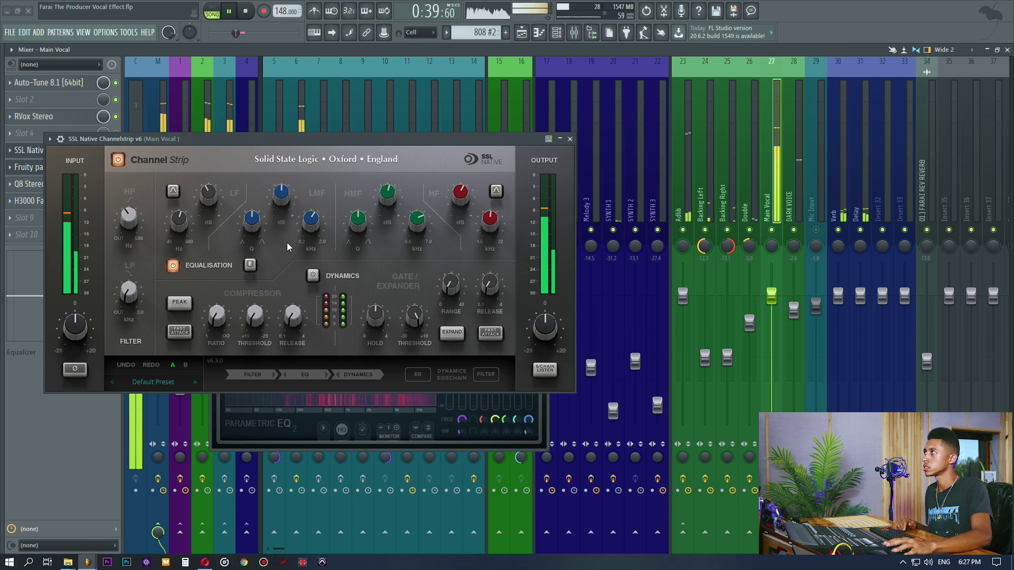
scroll(280, 209, up, 3)
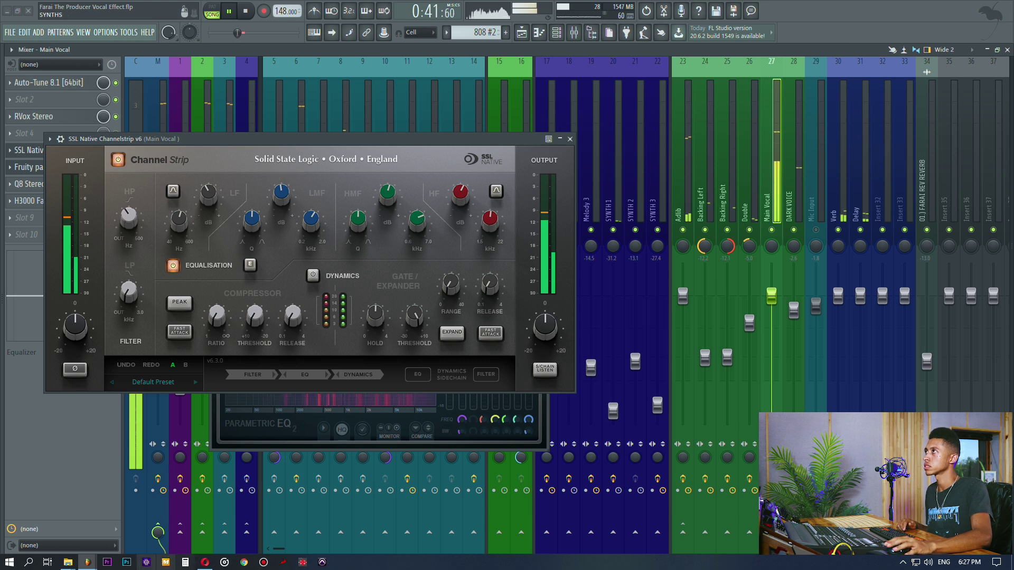
click(569, 139)
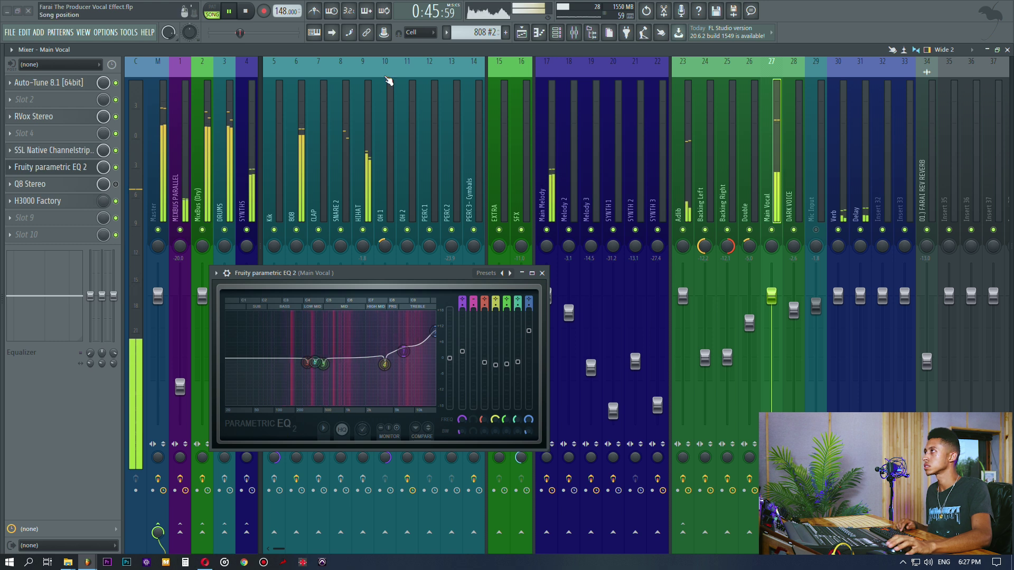
Reset the gains of bands 1 and 7 to 0 dB with playback stopped, and show the Q8 Stereo equalizer beside Fruity Parametric EQ 2.
drag(347, 278, 408, 242)
key(space)
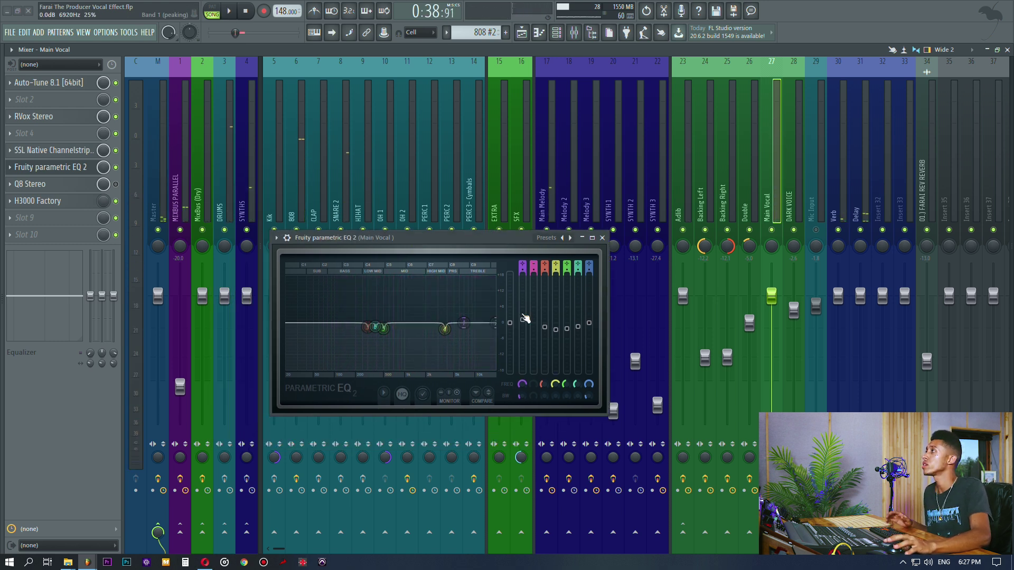
click(80, 183)
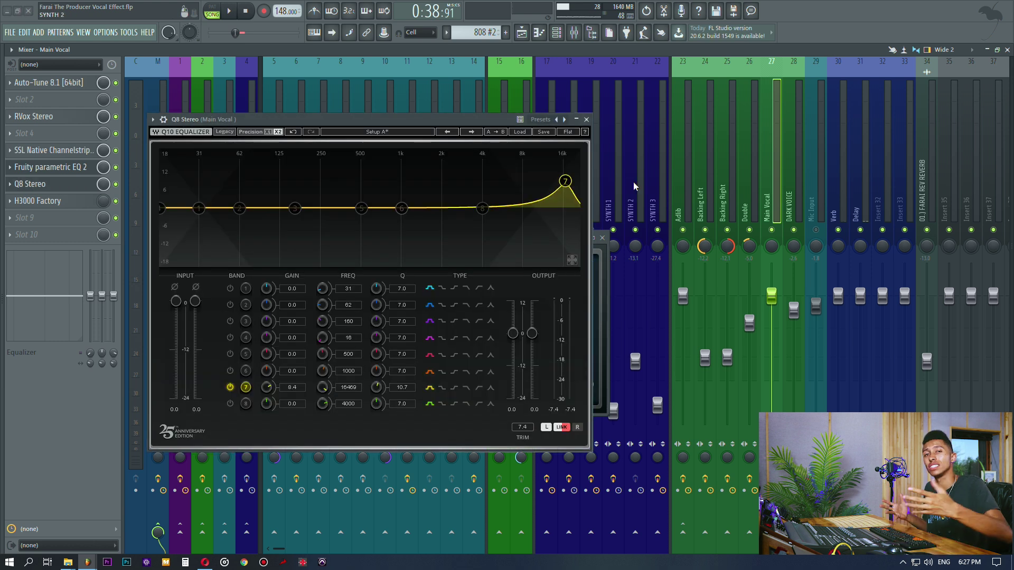
drag(338, 121, 723, 153)
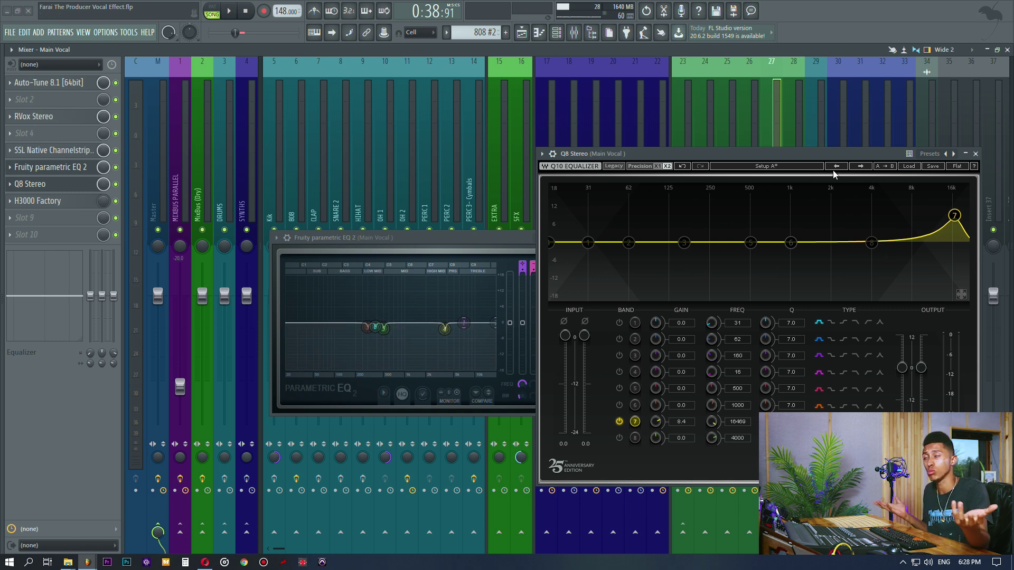
Boost band 7 by 8.6 dB at 20000 Hz during playback and fine-tune its bandwidth.
key(space)
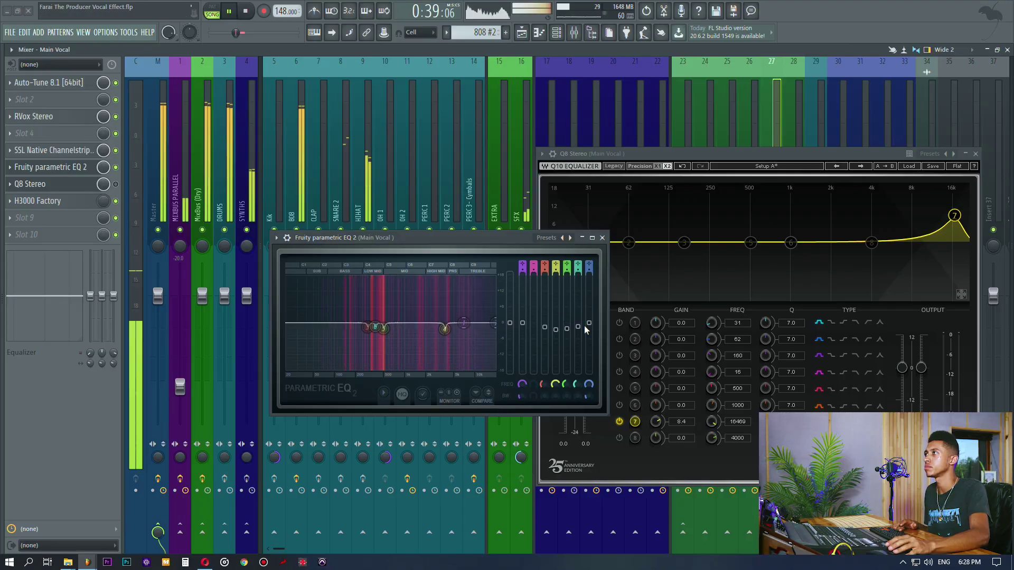
drag(589, 323, 590, 301)
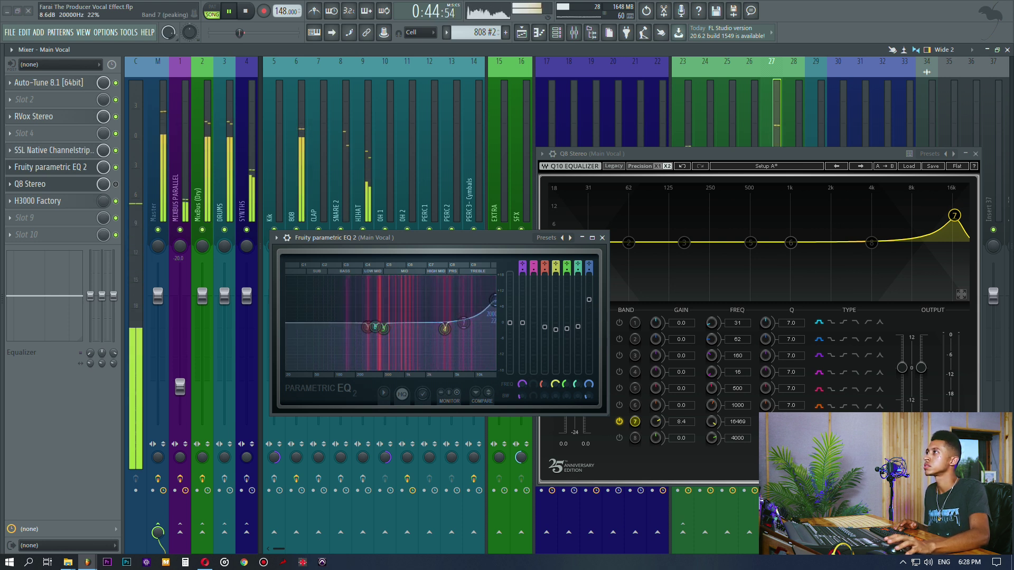
drag(589, 385, 589, 388)
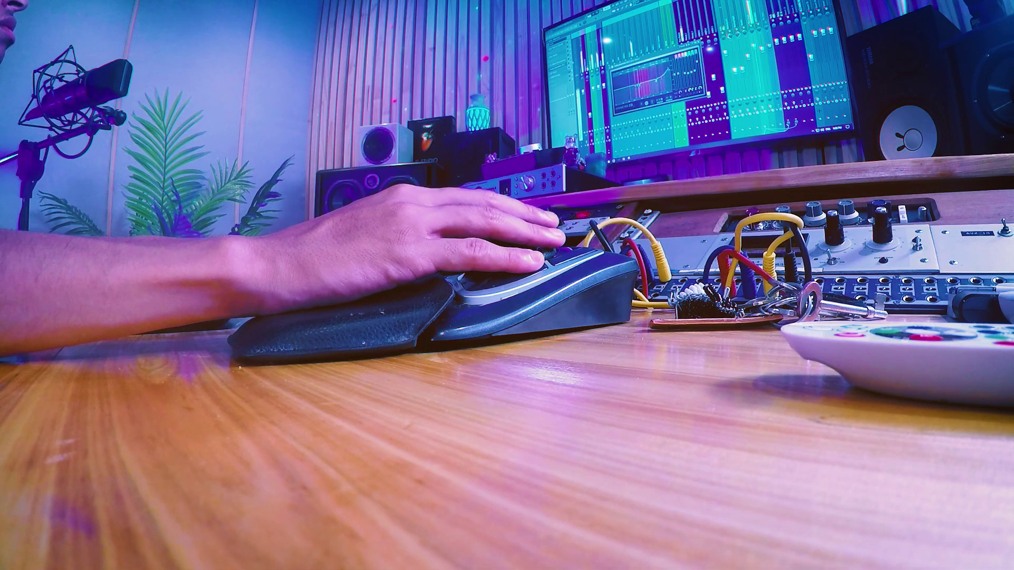